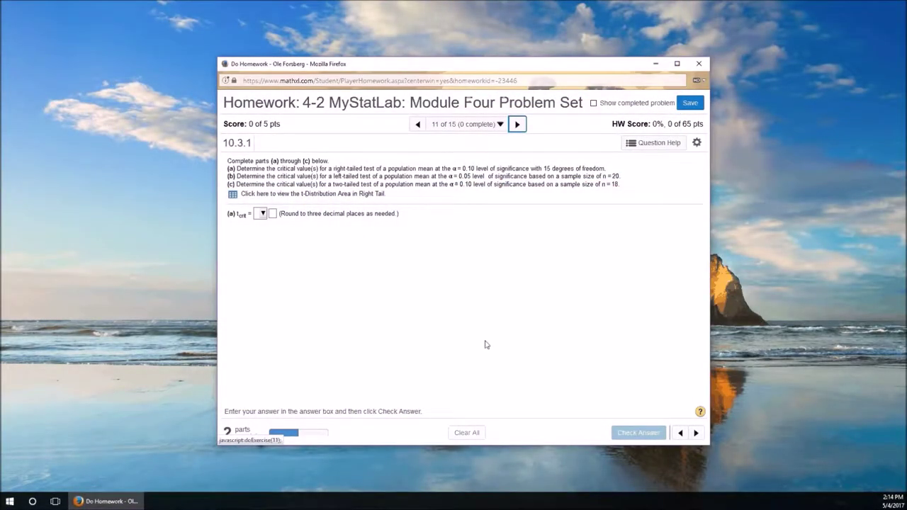
Launch StatCrunch from Question Help in its own new window.
click(659, 144)
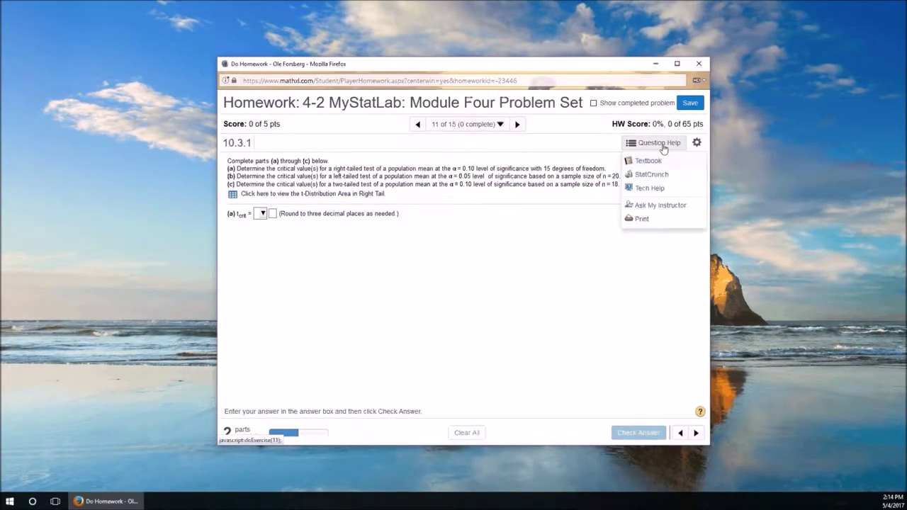
click(652, 174)
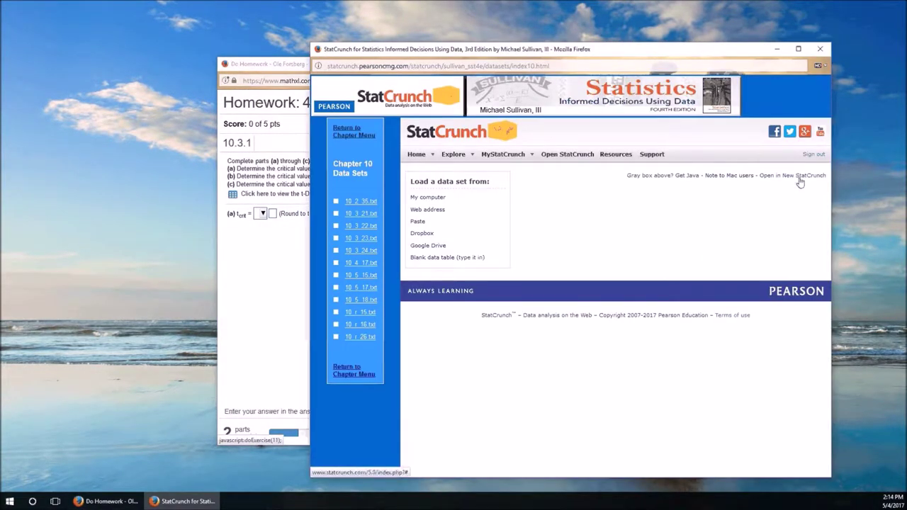
click(799, 177)
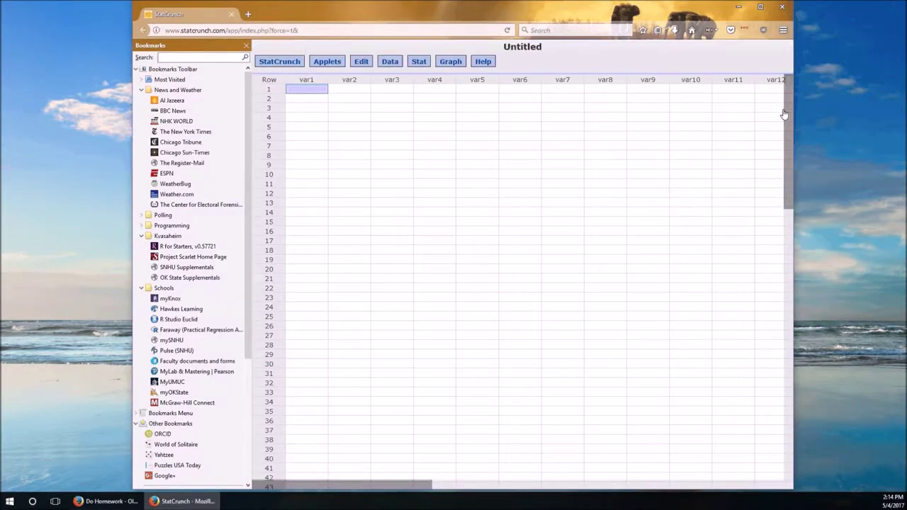
Hide the Bookmarks sidebar and tile StatCrunch left, homework right.
drag(795, 108, 567, 108)
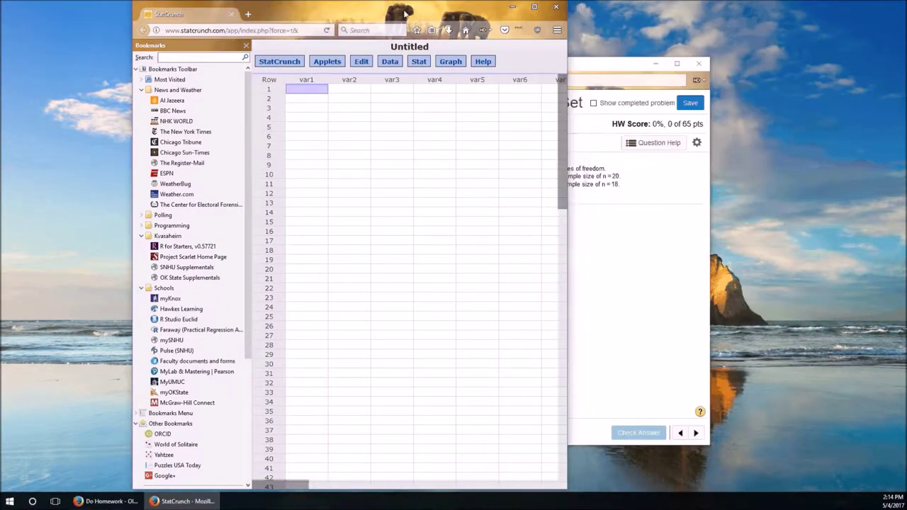
drag(404, 14, 369, 33)
click(211, 72)
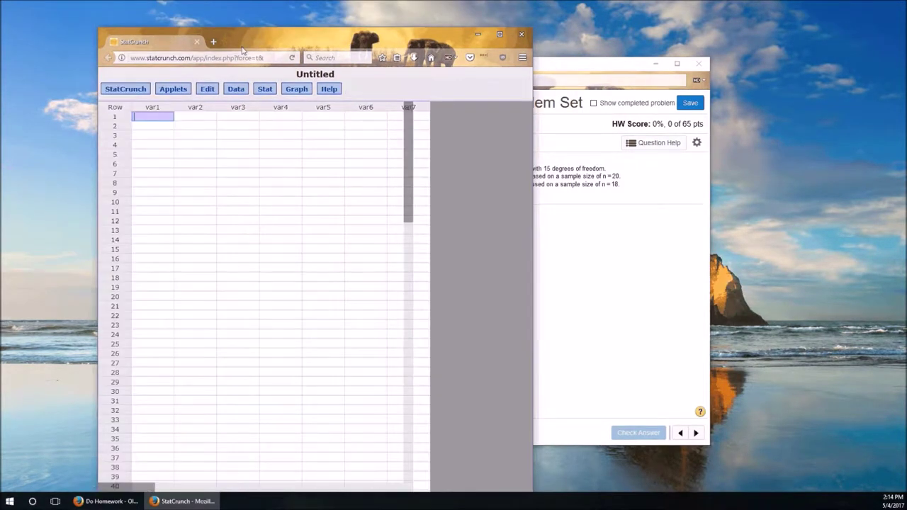
drag(241, 50, 167, 35)
drag(484, 67, 673, 57)
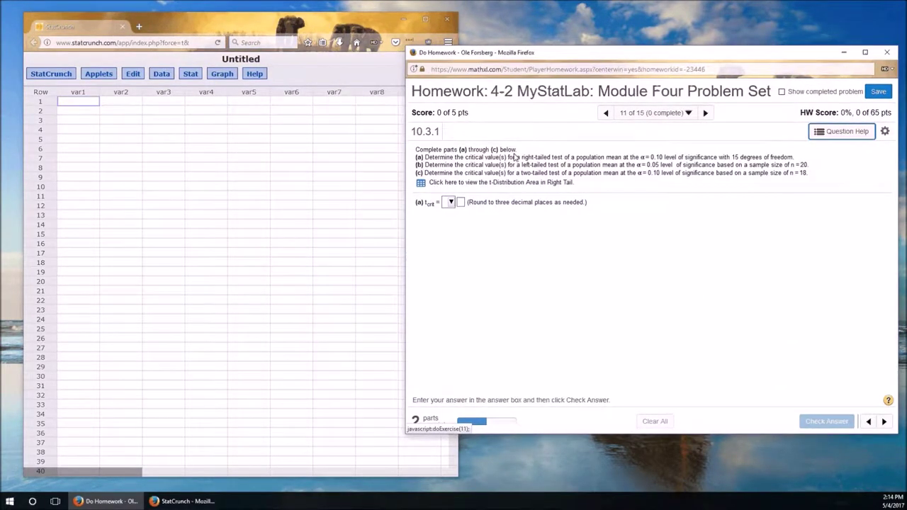
Open the T distribution calculator from Stat > Calculators.
click(499, 159)
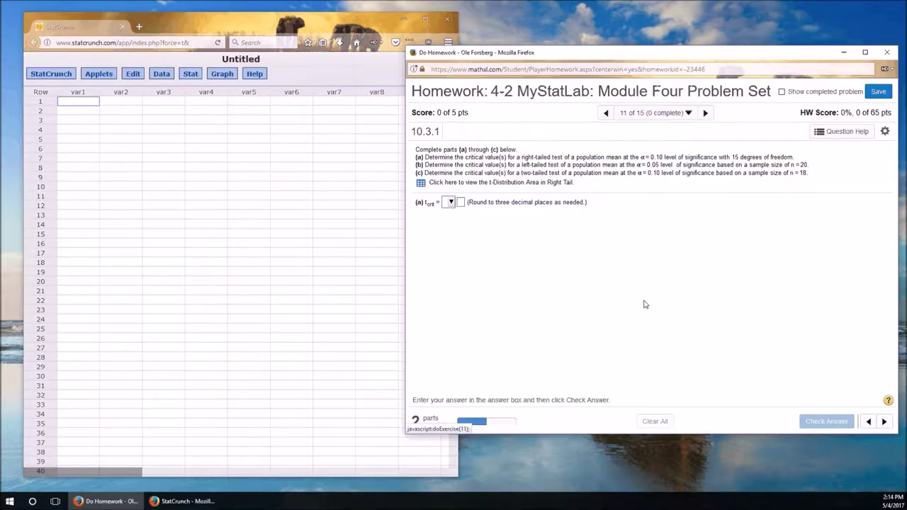
click(192, 77)
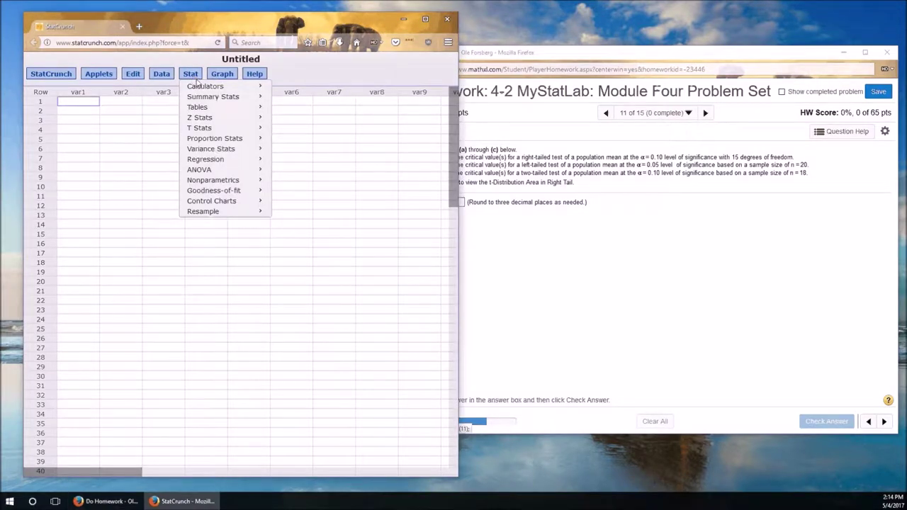
mouse_move(199, 87)
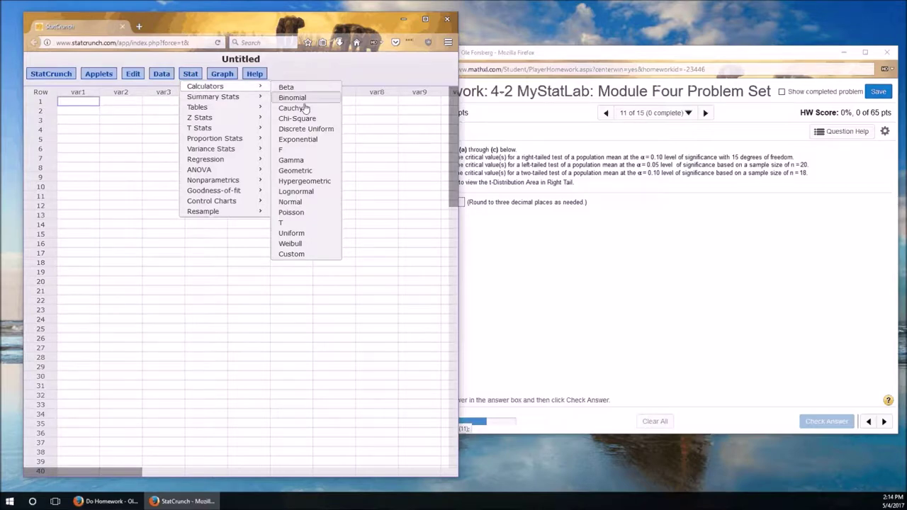
click(299, 224)
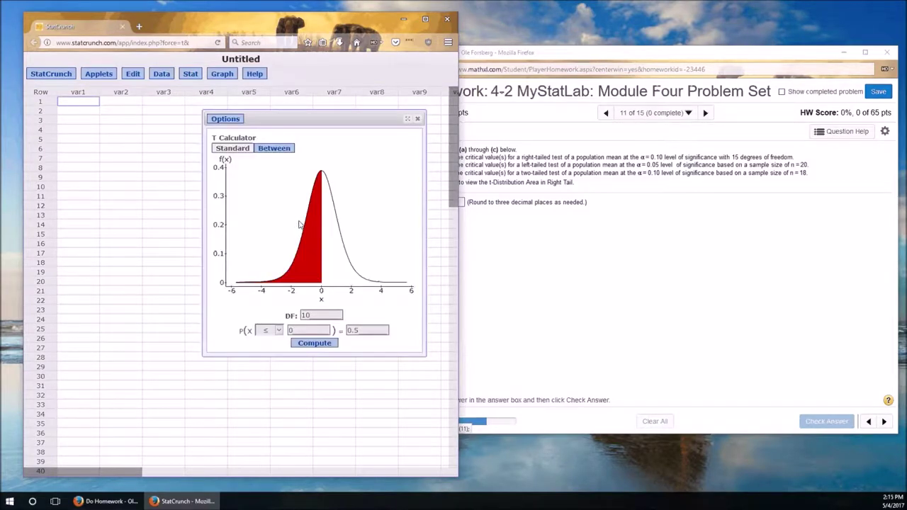
Compute the T calculator cutoff for a right-tail (≥) area of 0.10.
click(500, 149)
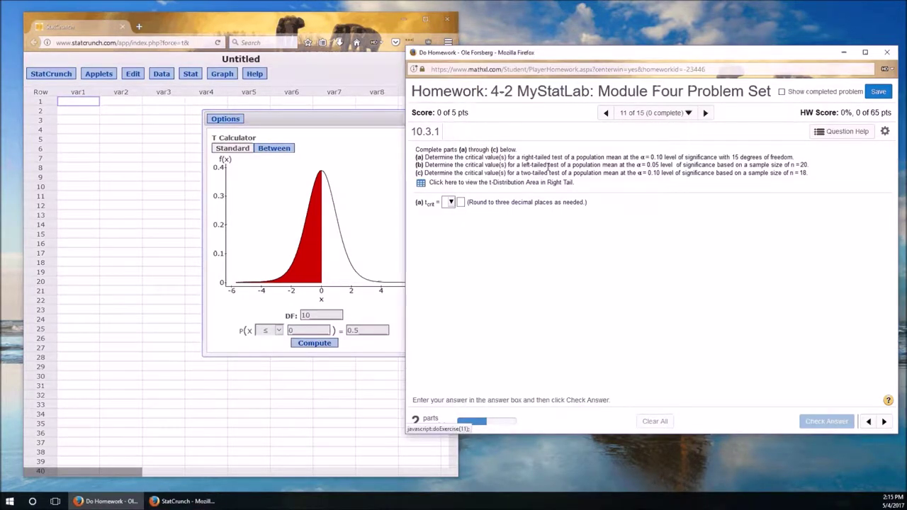
click(277, 337)
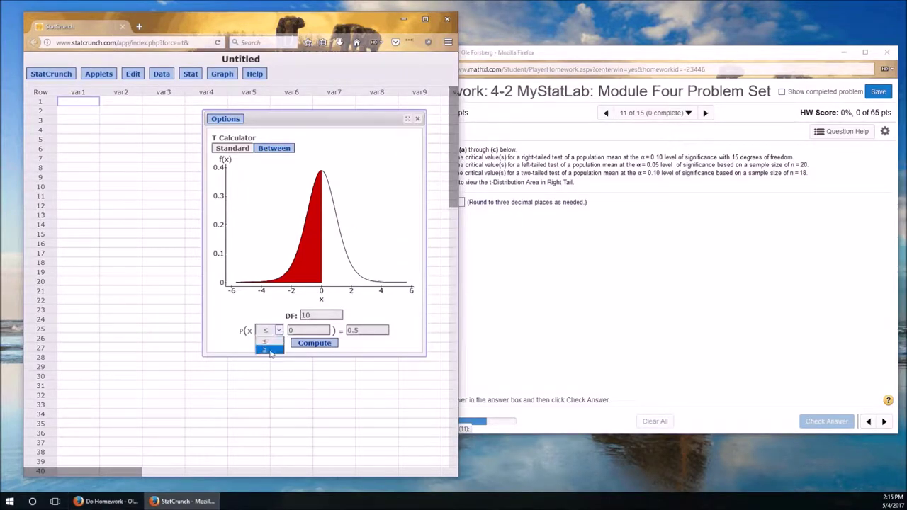
click(270, 350)
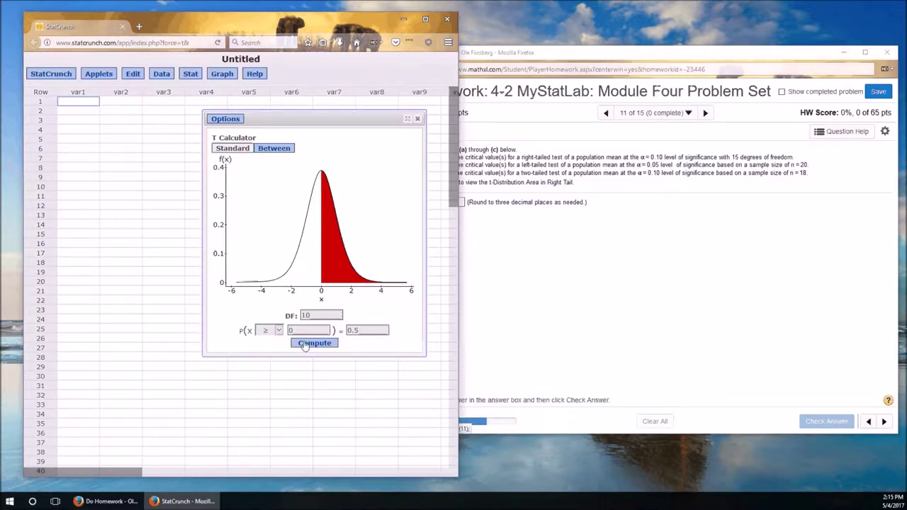
drag(352, 330, 360, 330)
text(10)
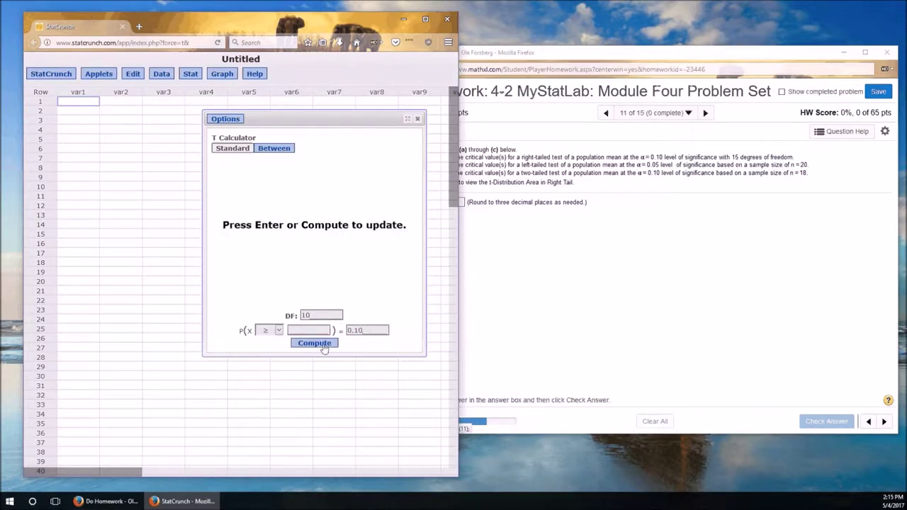
click(323, 345)
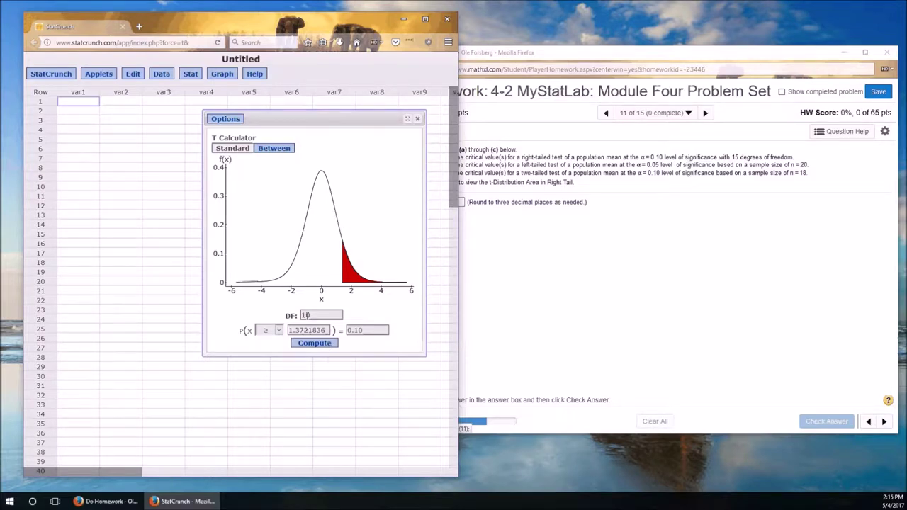
Change the degrees of freedom to 15 and recompute.
double_click(307, 314)
text(15)
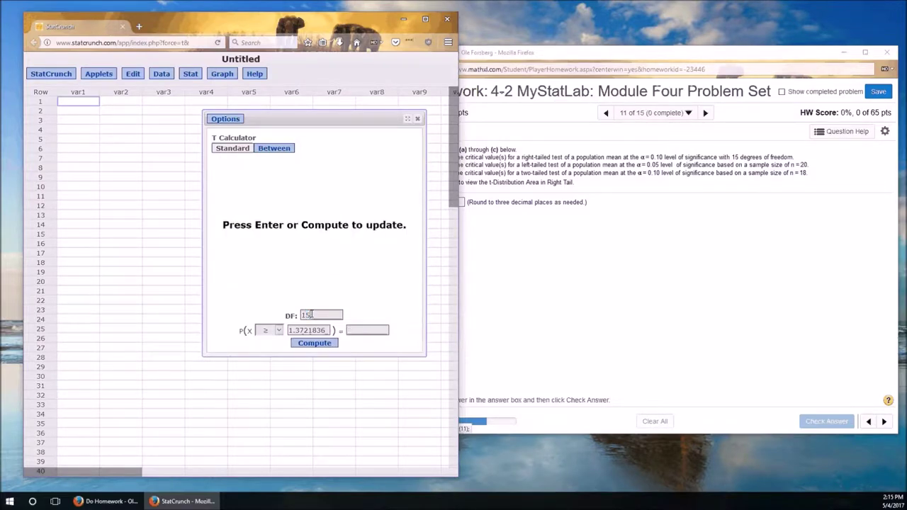
click(315, 345)
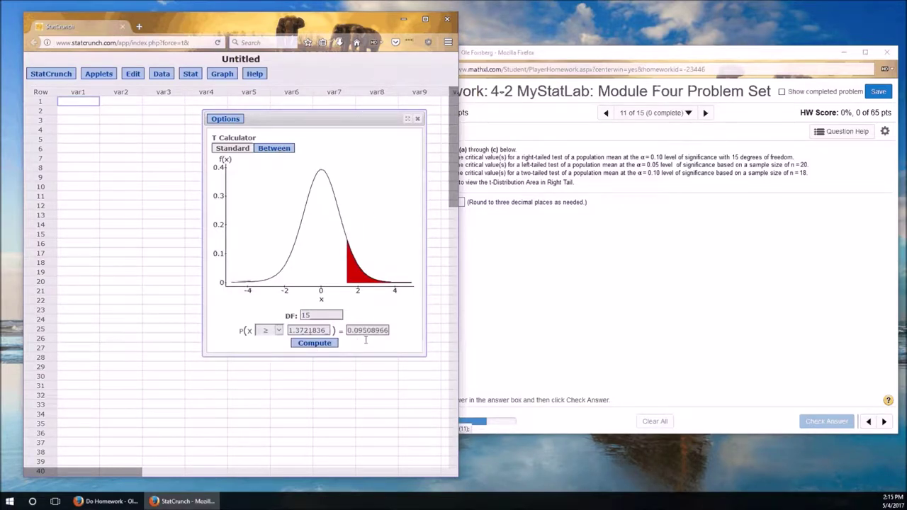
Choose the positive sign for the part (a) critical value and start entering it.
click(500, 216)
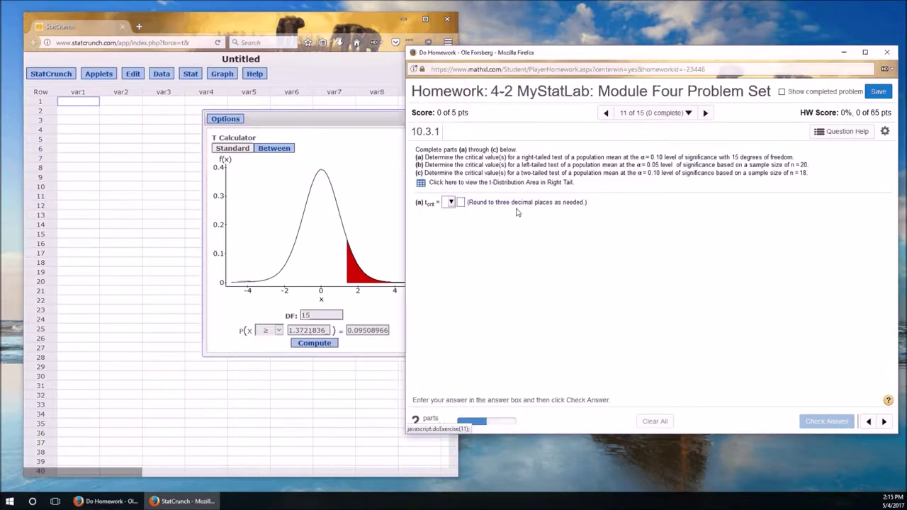
click(451, 203)
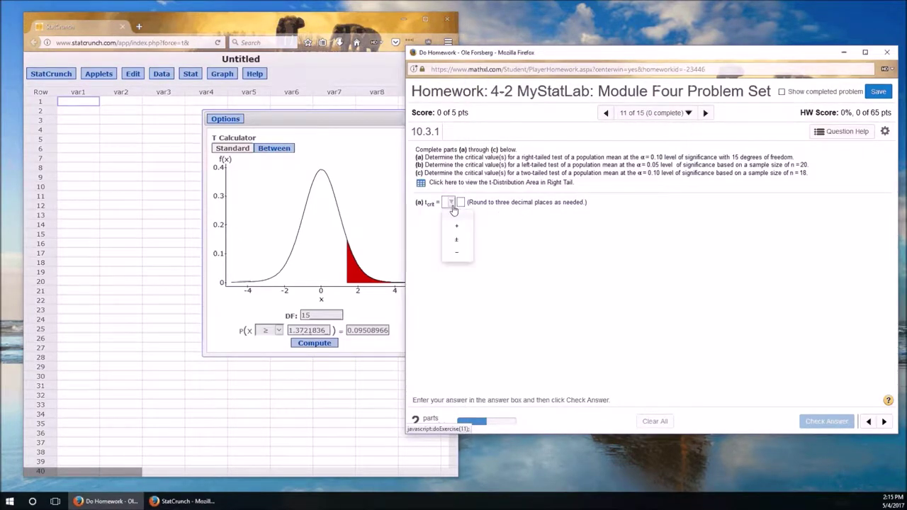
click(460, 227)
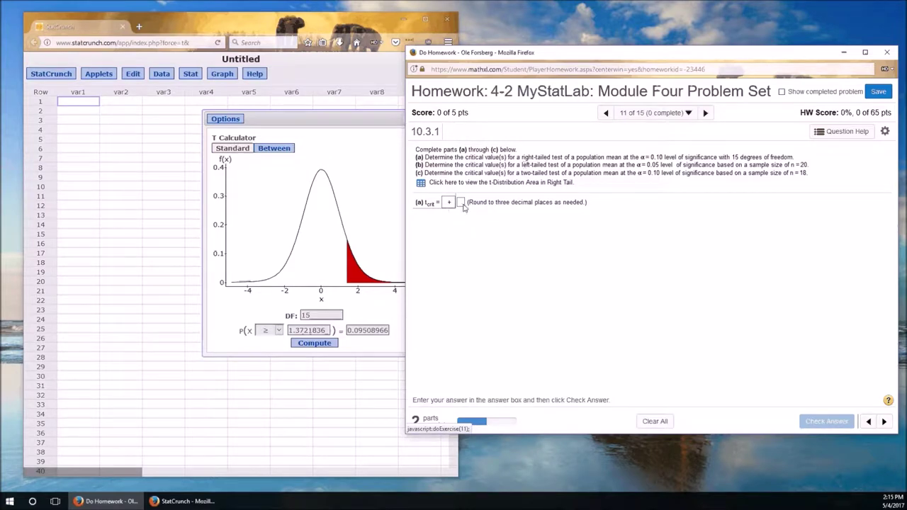
click(461, 203)
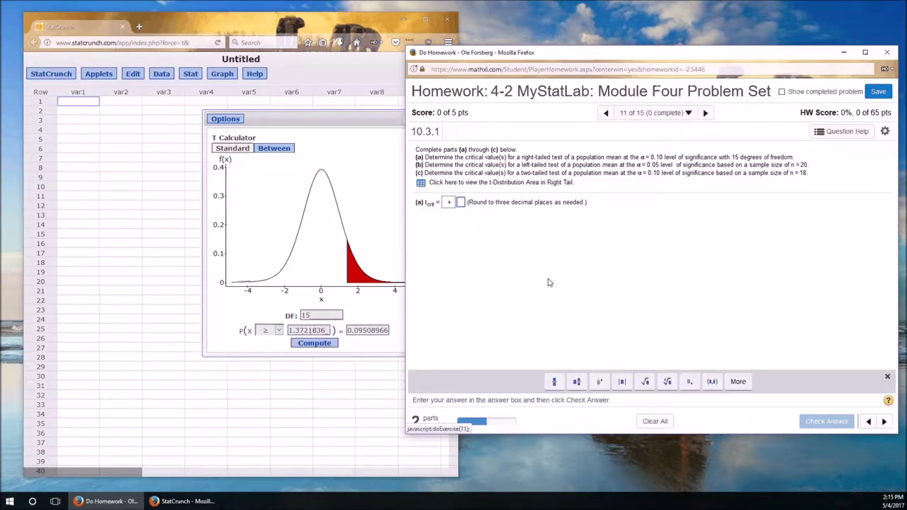
text(0)
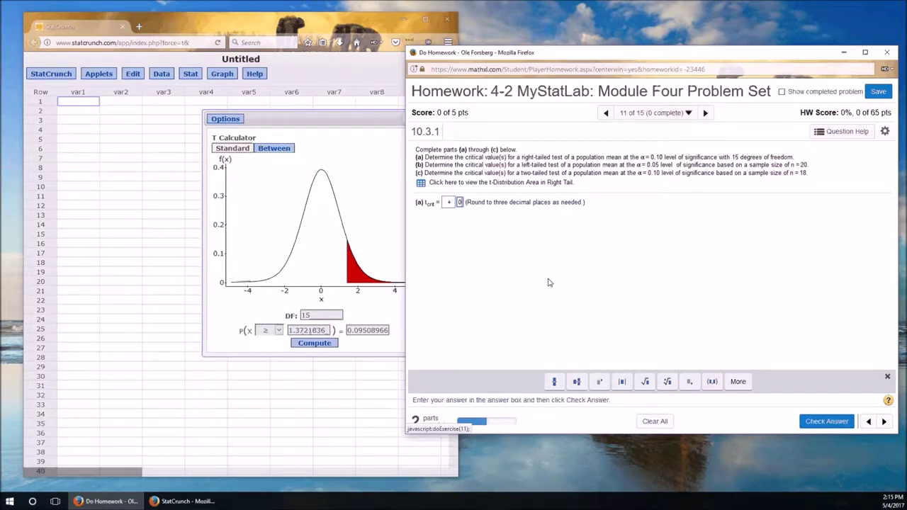
text(.)
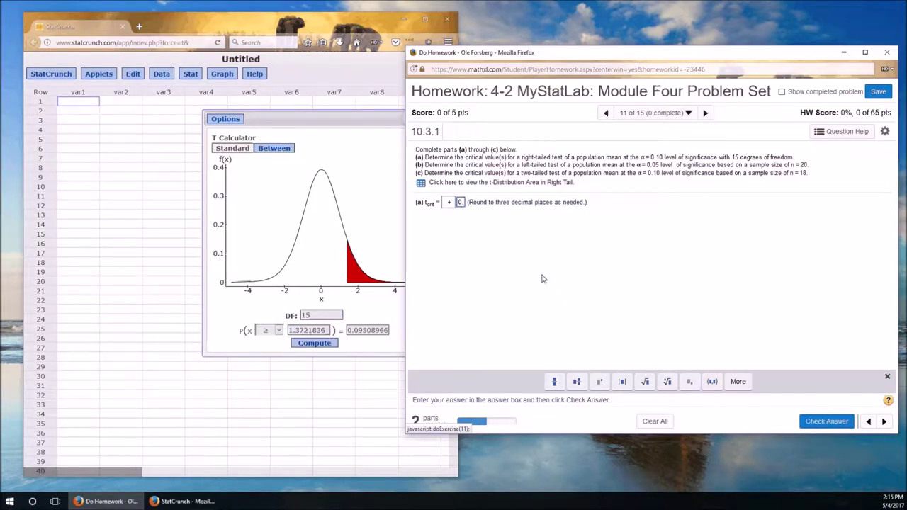
Recompute the t cutoff for right-tail area 0.10 at 15 degrees of freedom.
click(354, 331)
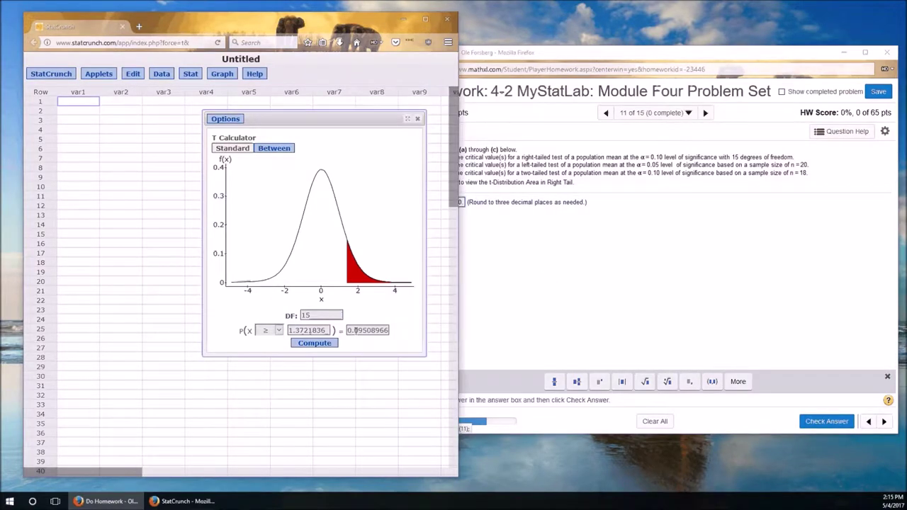
drag(354, 330, 392, 330)
text(1)
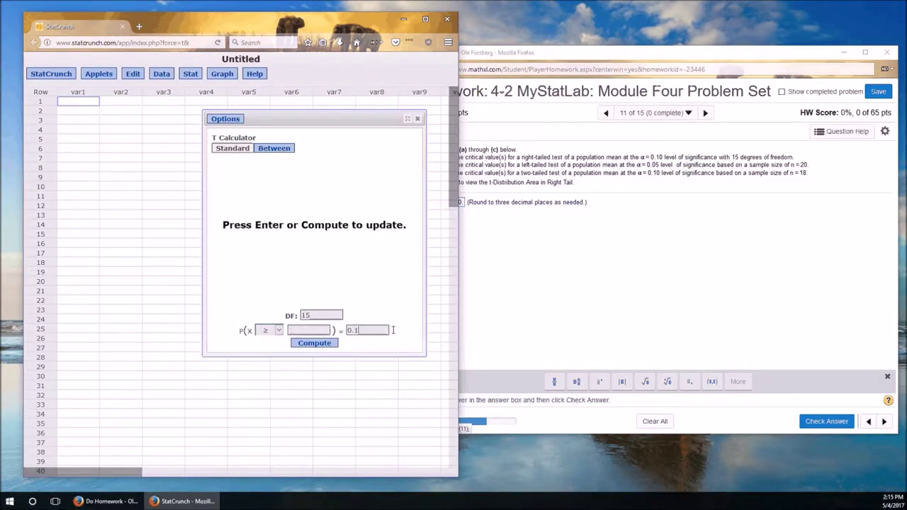
text(0)
click(308, 344)
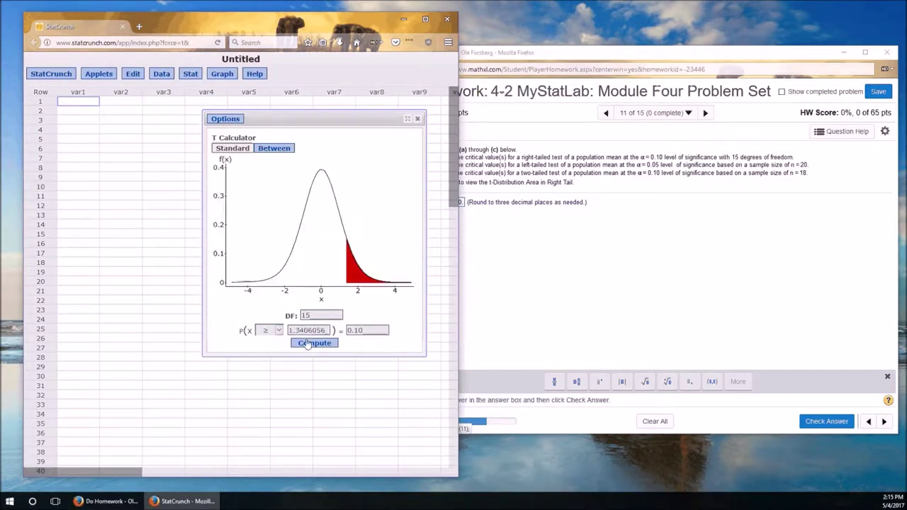
Enter 1.341 for part (a), check it, and dismiss the Fantastic! message.
click(464, 205)
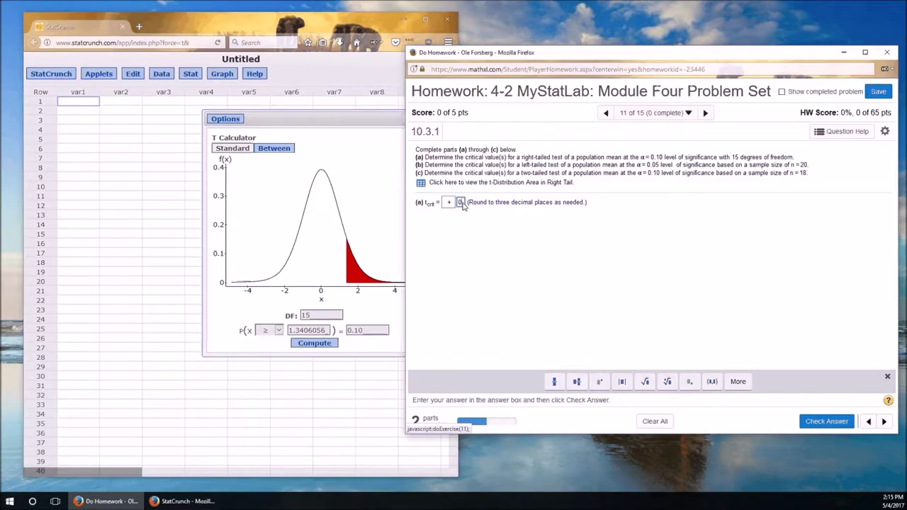
text(1)
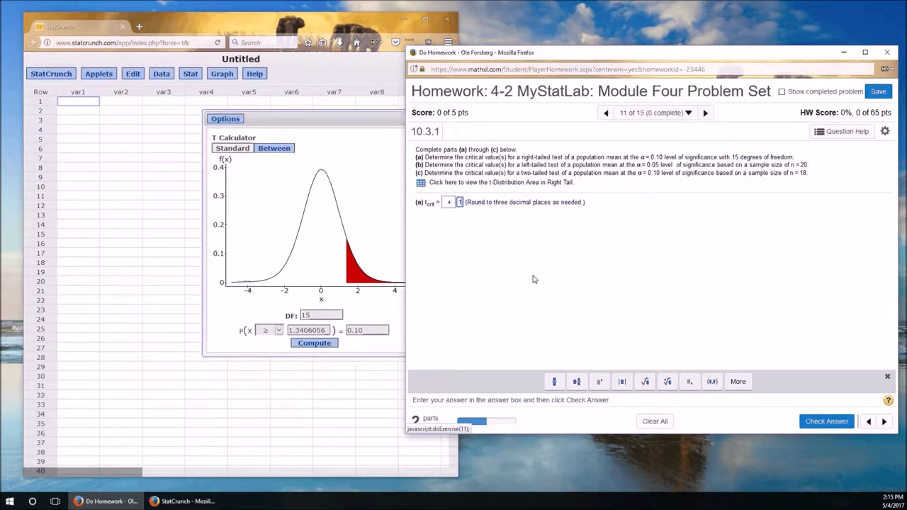
text(.3)
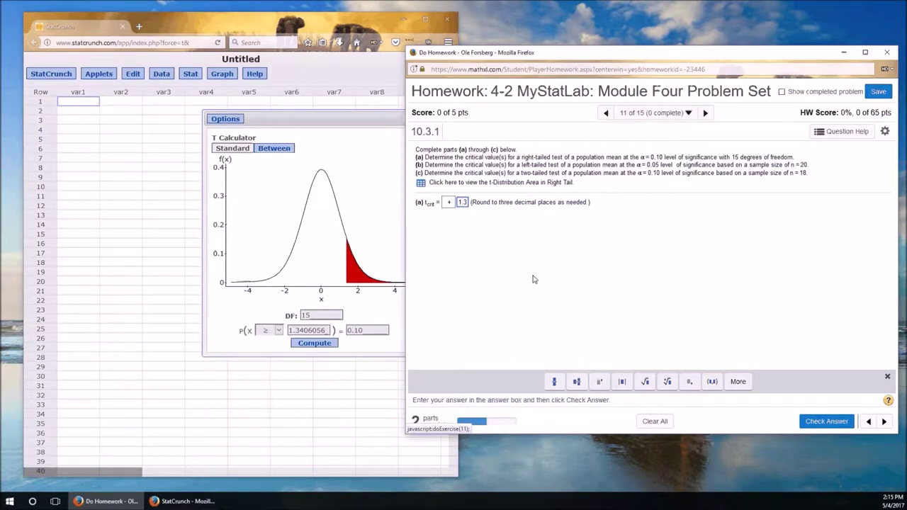
text(41)
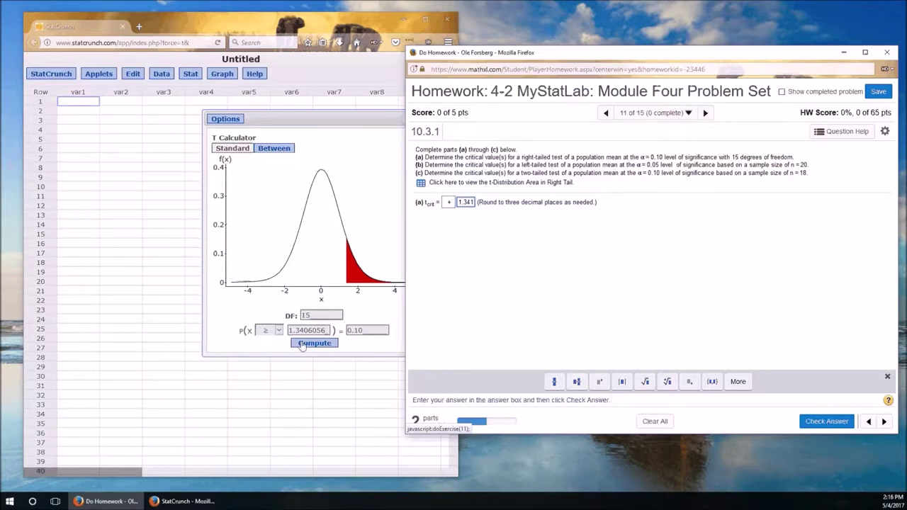
click(822, 421)
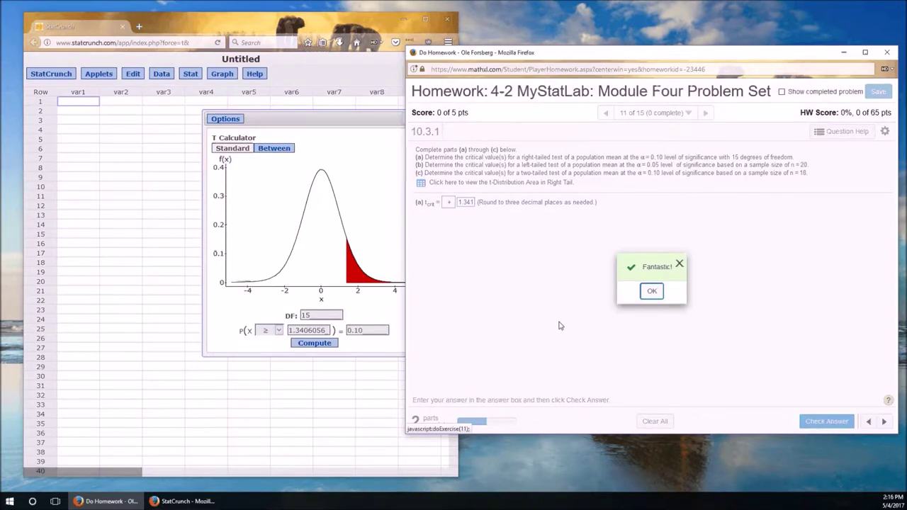
click(649, 292)
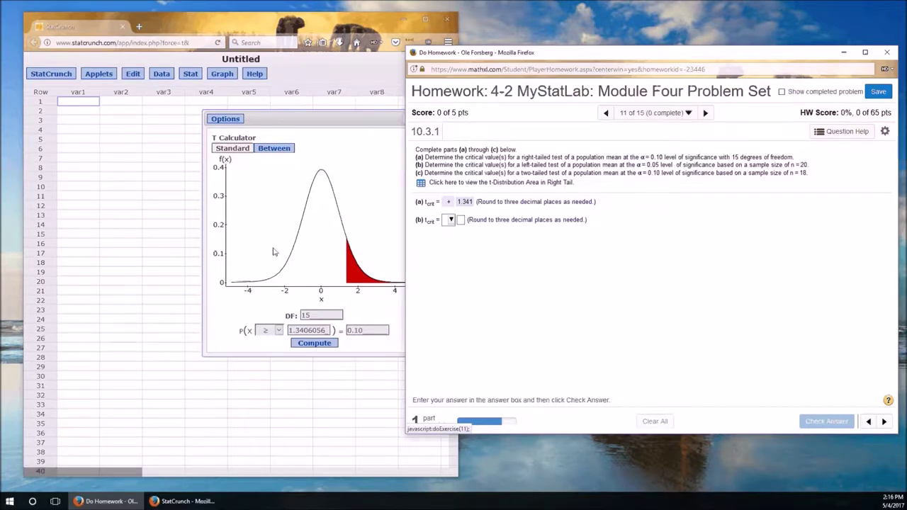
Compute the left-tail (≤) critical t for DF 19 and probability 0.05.
click(278, 334)
click(270, 347)
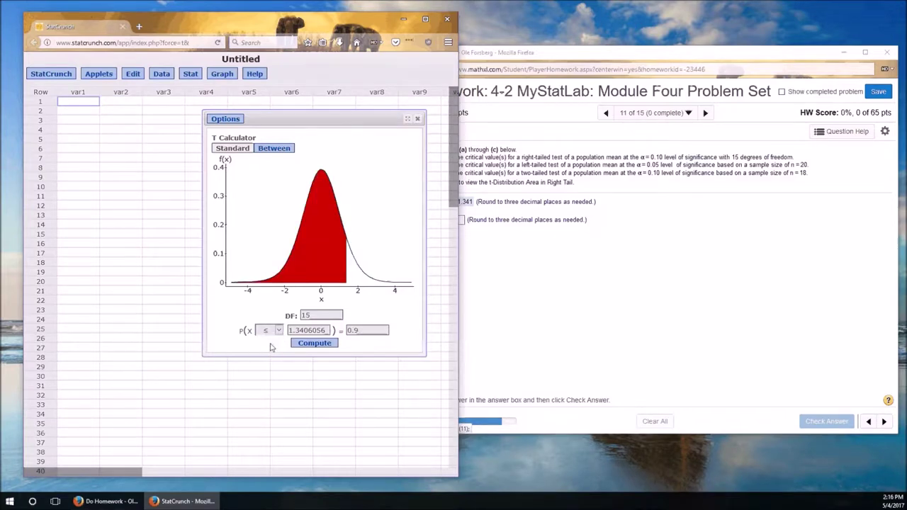
click(565, 182)
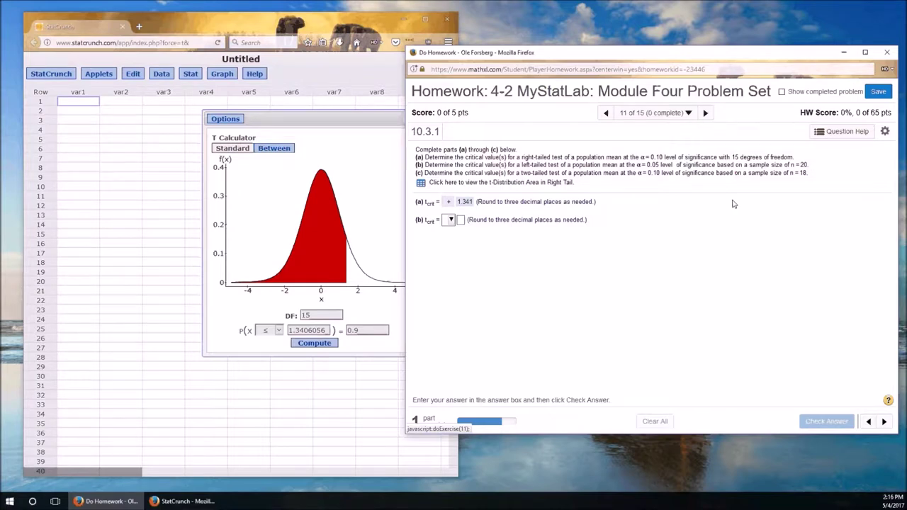
click(291, 319)
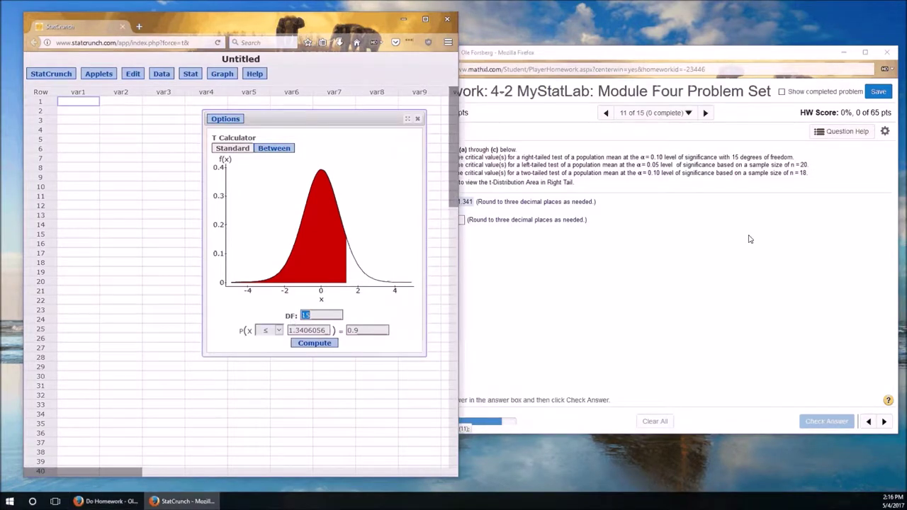
text(19)
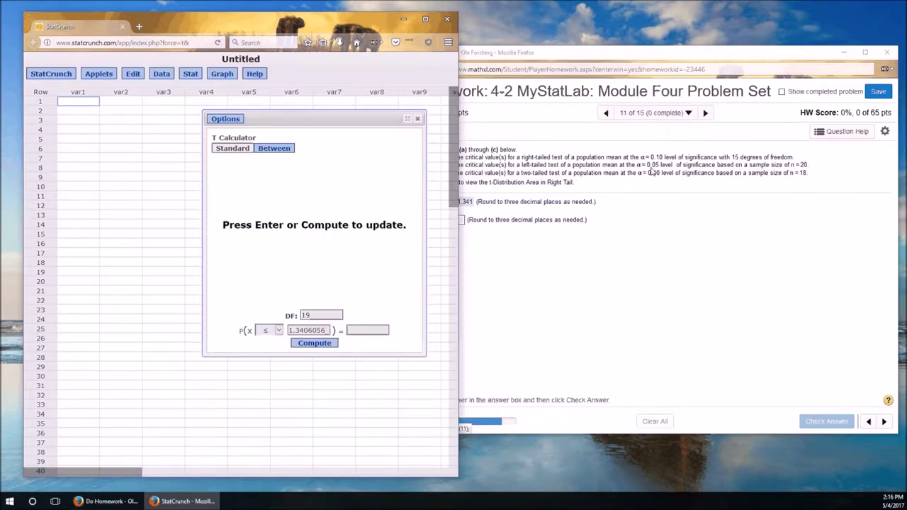
click(349, 329)
text(0.05)
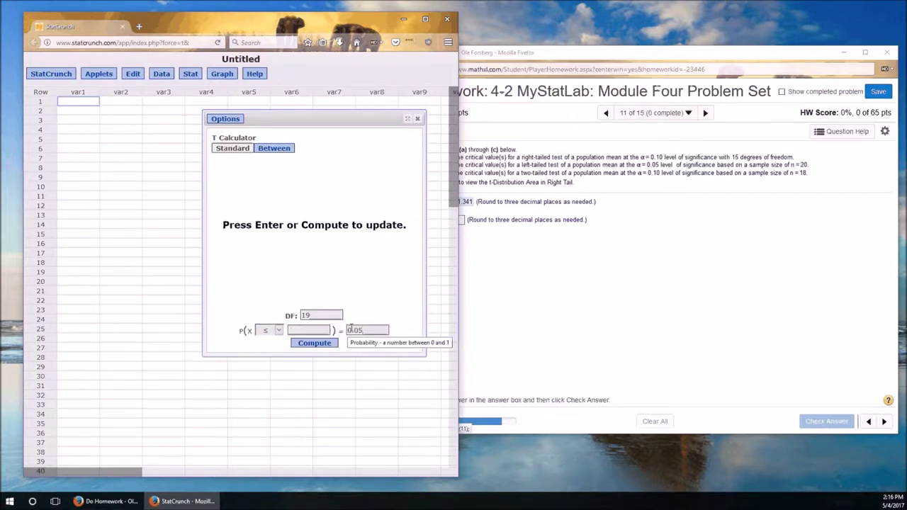
click(316, 348)
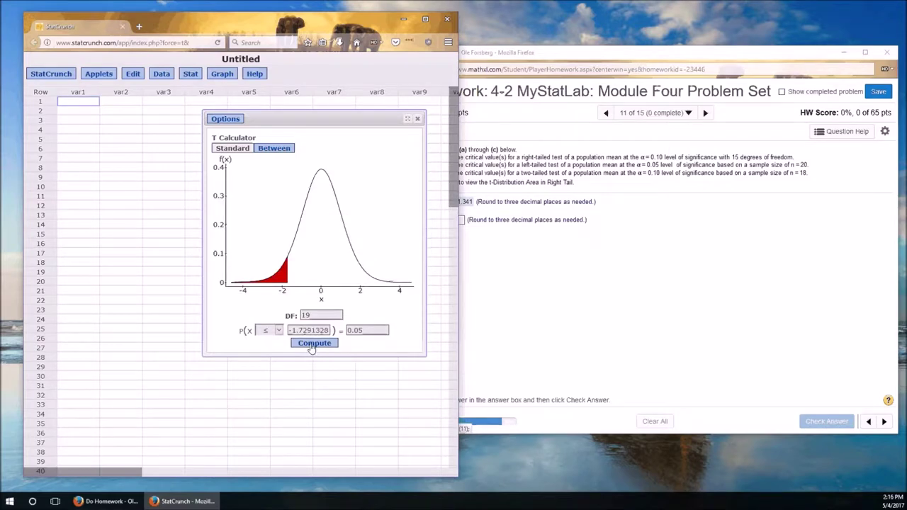
Answer part (b) with the negative sign and 1.729, then check it.
click(501, 250)
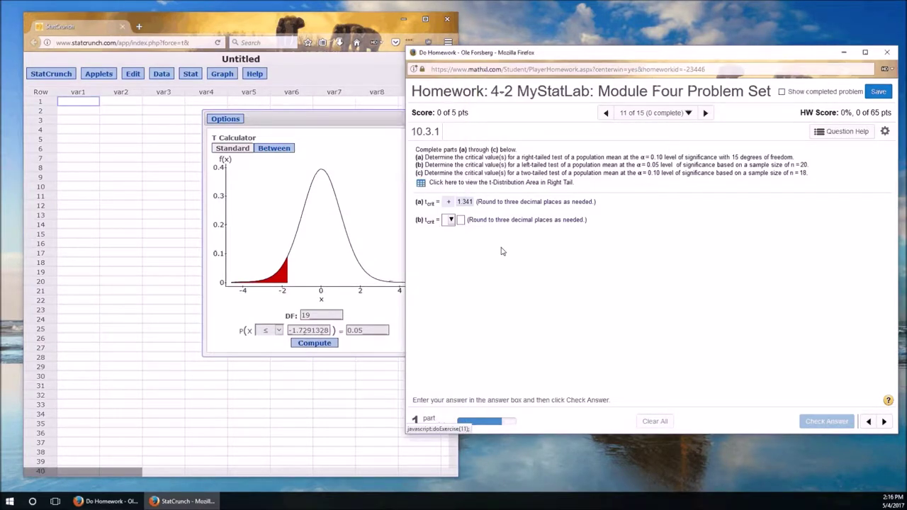
click(451, 220)
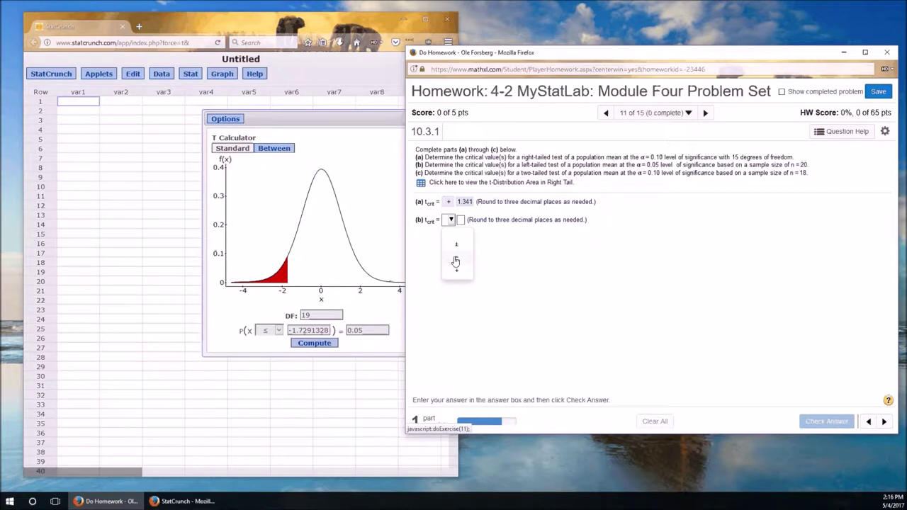
click(455, 259)
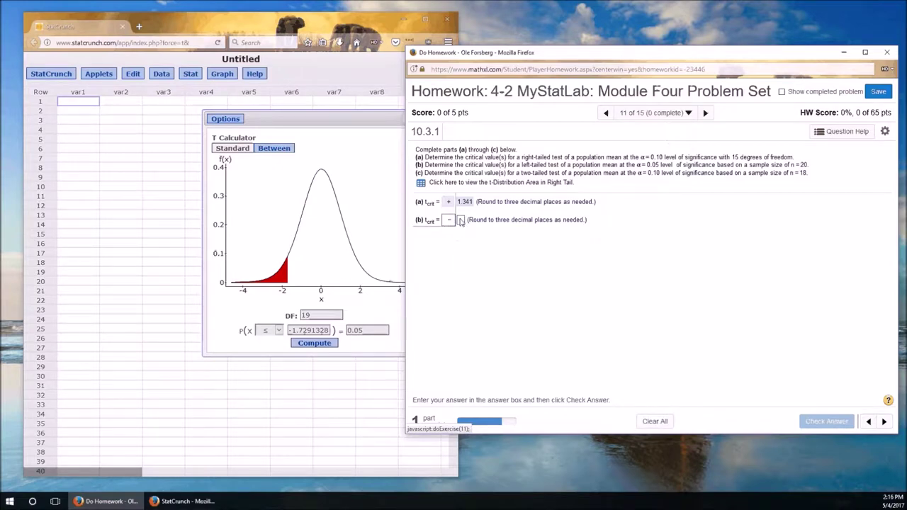
click(460, 220)
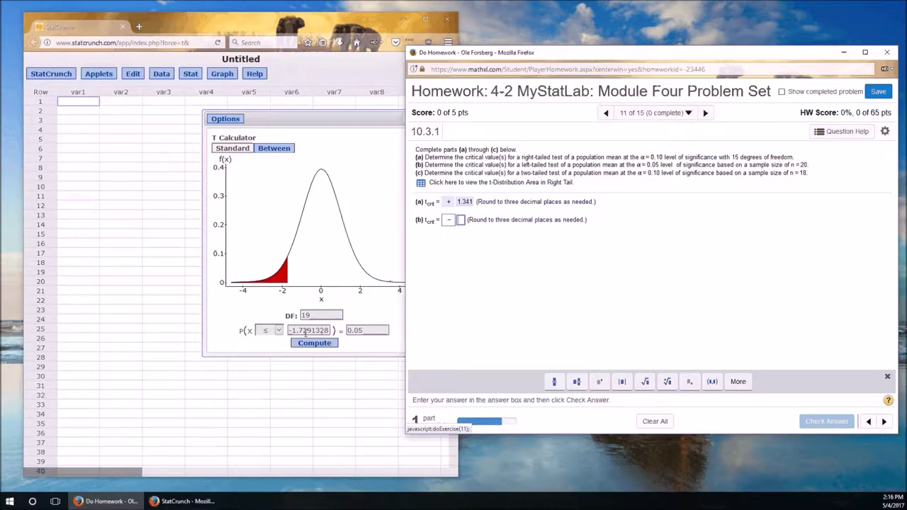
text(1.7)
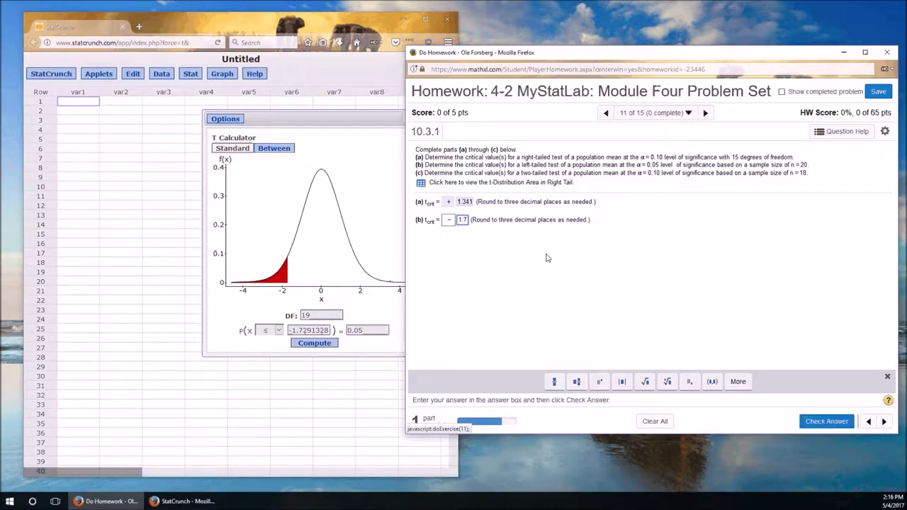
text(29)
click(826, 422)
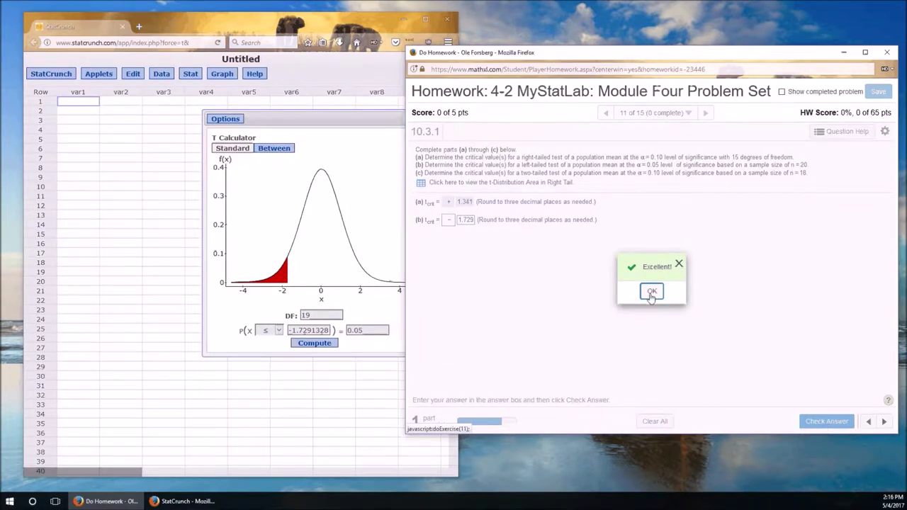
click(651, 292)
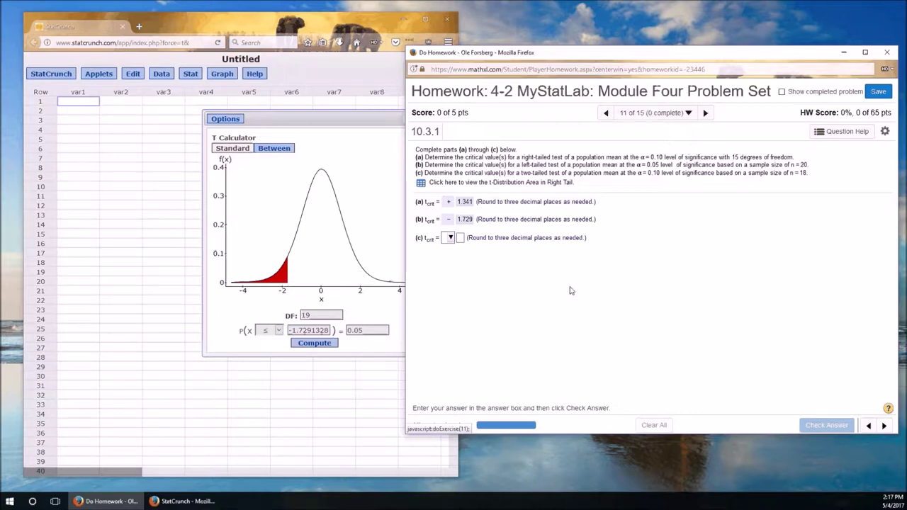
Choose ± for part (c) and compute the critical t for DF 17 at 0.05.
click(450, 241)
click(457, 294)
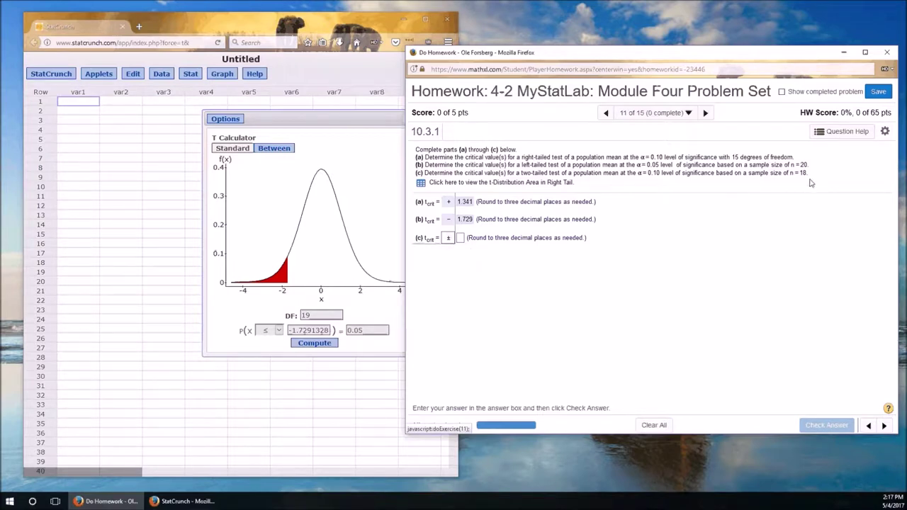
click(307, 315)
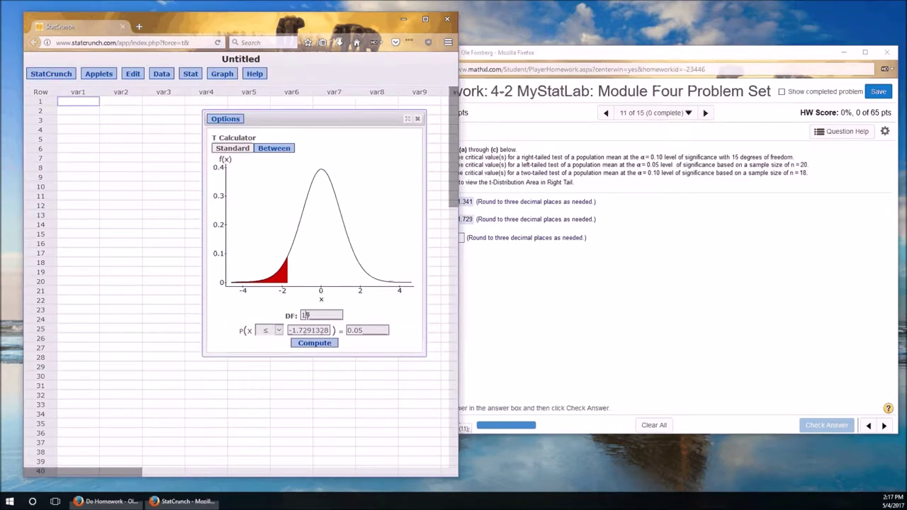
key(BackSpace)
text(7)
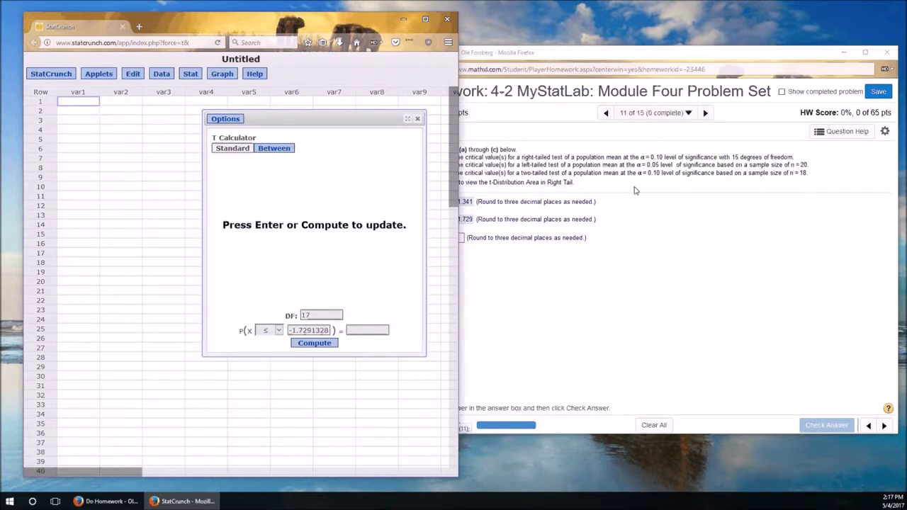
key(Return)
text(05)
click(297, 344)
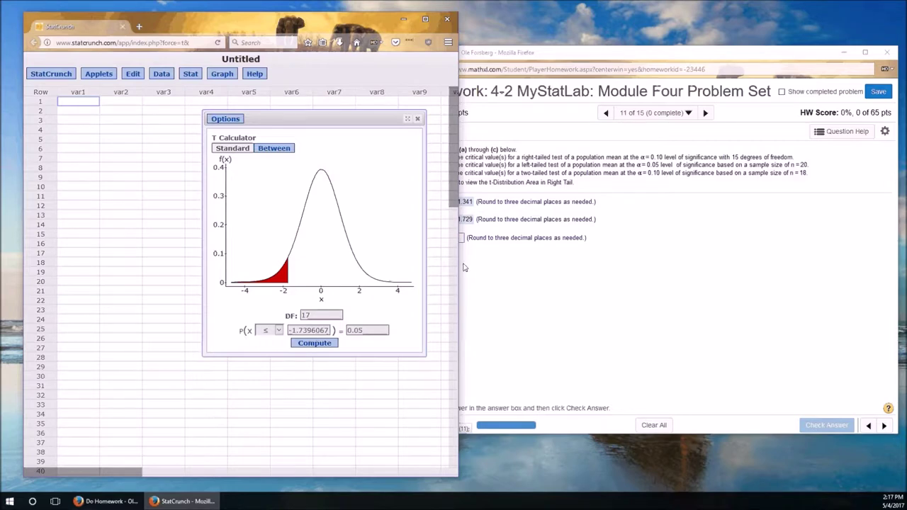
Enter 1.740 for part (c), check it, and dismiss the praise popup.
click(461, 241)
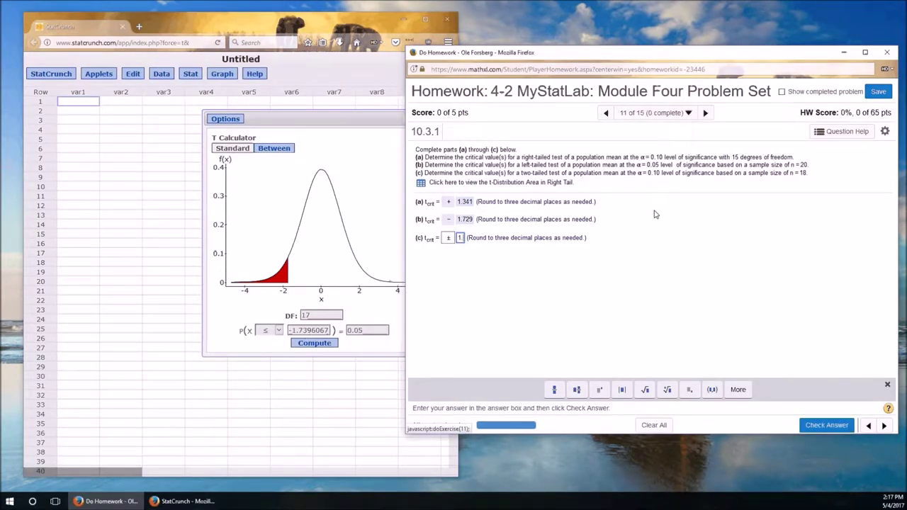
text(1.740)
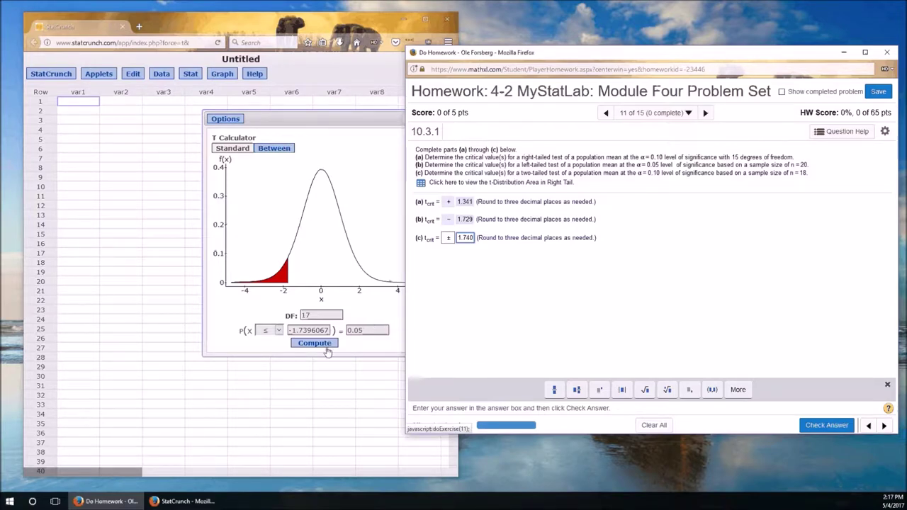
click(828, 426)
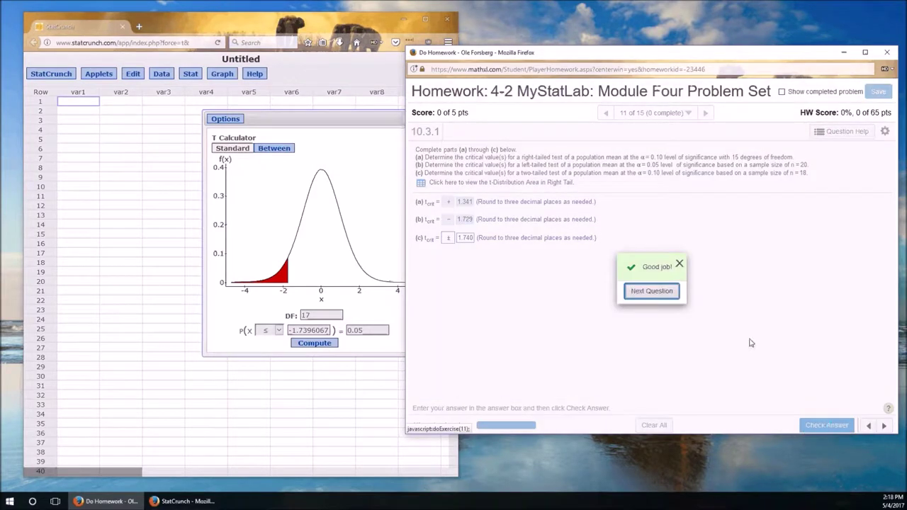
click(679, 264)
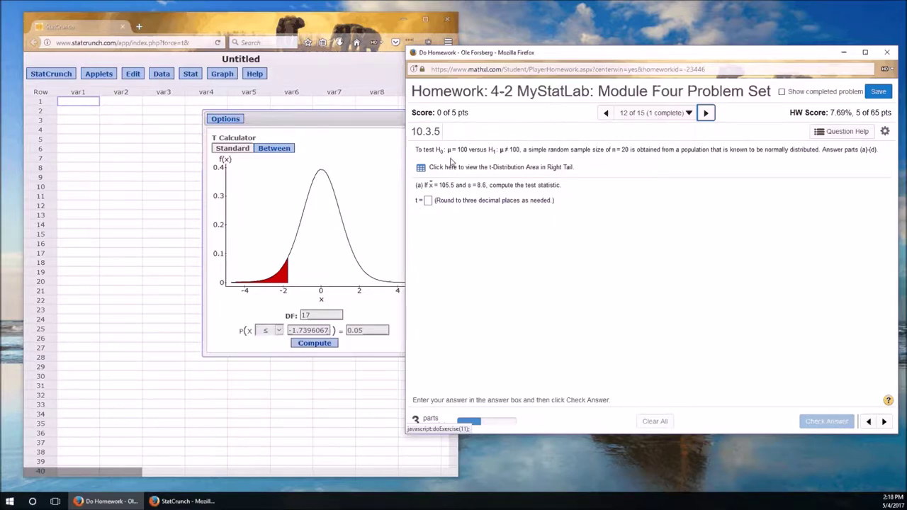
Bring StatCrunch forward and close the T Calculator.
click(383, 118)
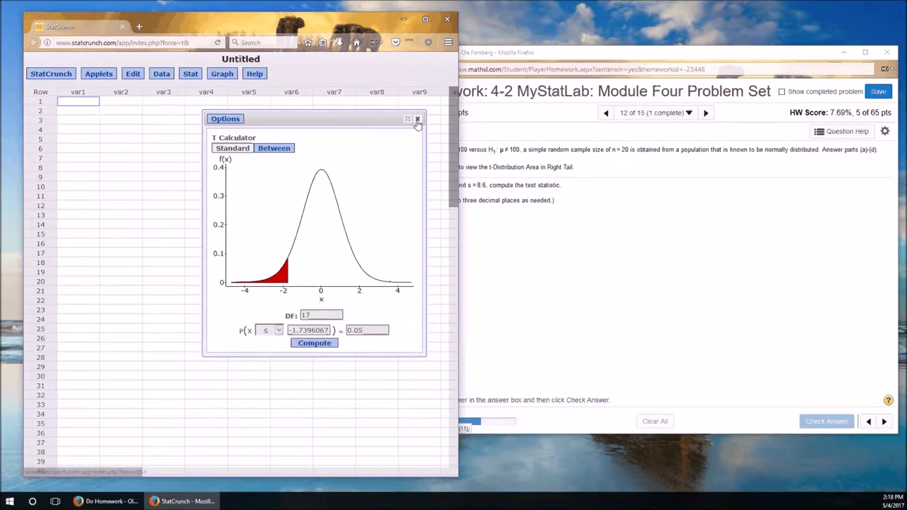
click(418, 119)
Narrow StatCrunch beside question 10.3.5 and open Stat > T Stats > One Sample > With Summary.
click(599, 173)
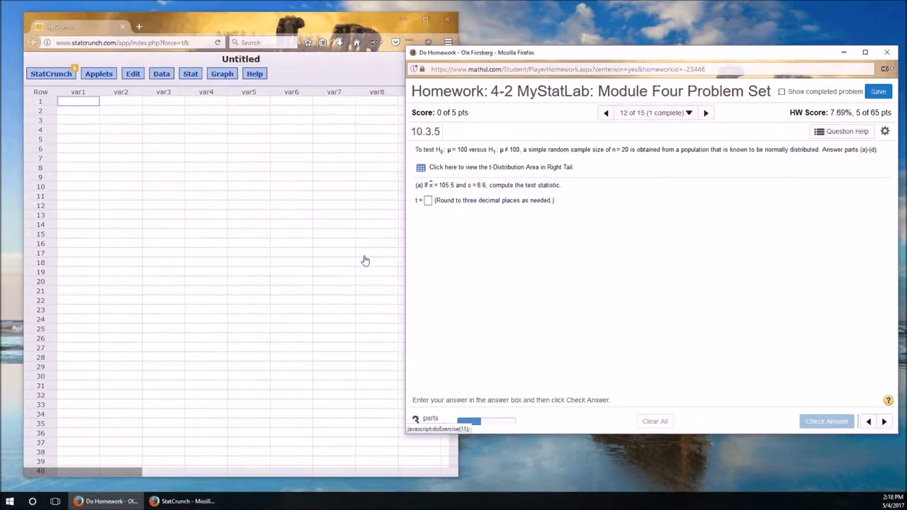
click(376, 253)
drag(459, 242, 405, 243)
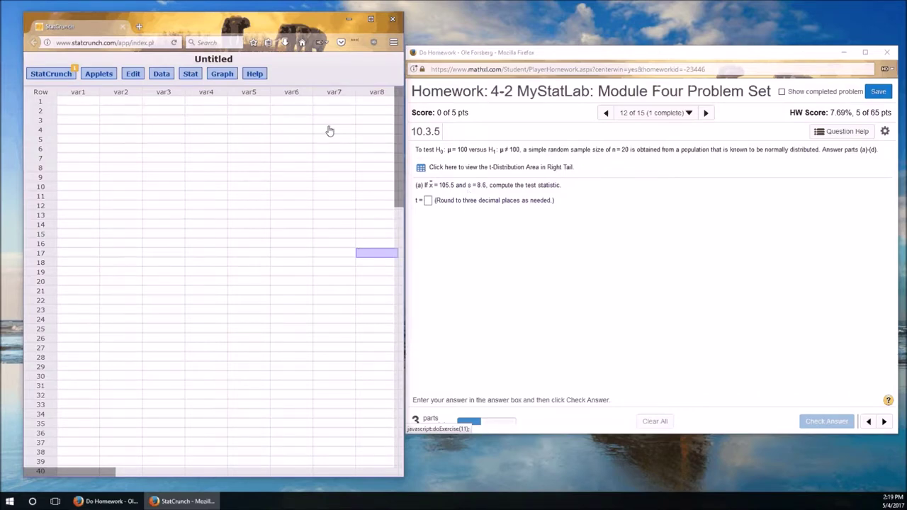
click(188, 74)
mouse_move(204, 128)
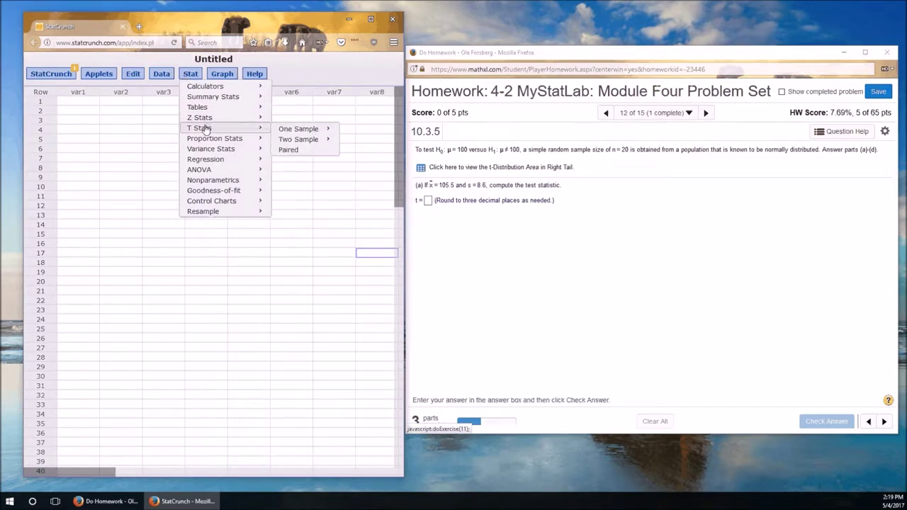
mouse_move(280, 129)
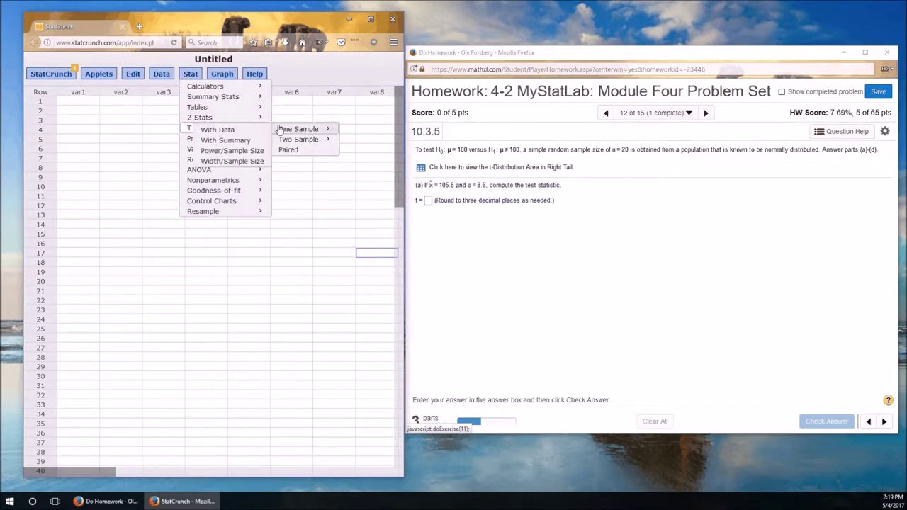
click(232, 141)
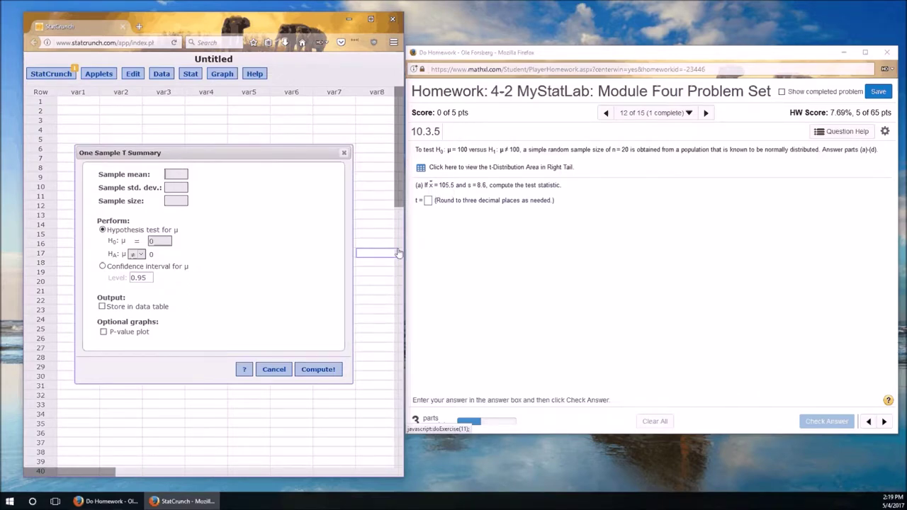
Enter mean 105.5, std. dev. 8.6, size 20, H0 μ = 100, and compute the test.
text(105.5)
text(8.6)
text(20)
double_click(161, 241)
text(100)
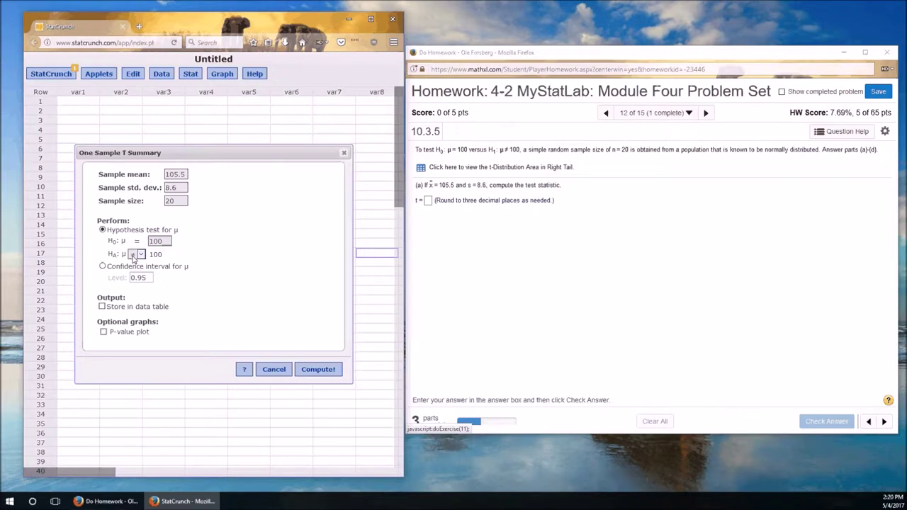
click(325, 368)
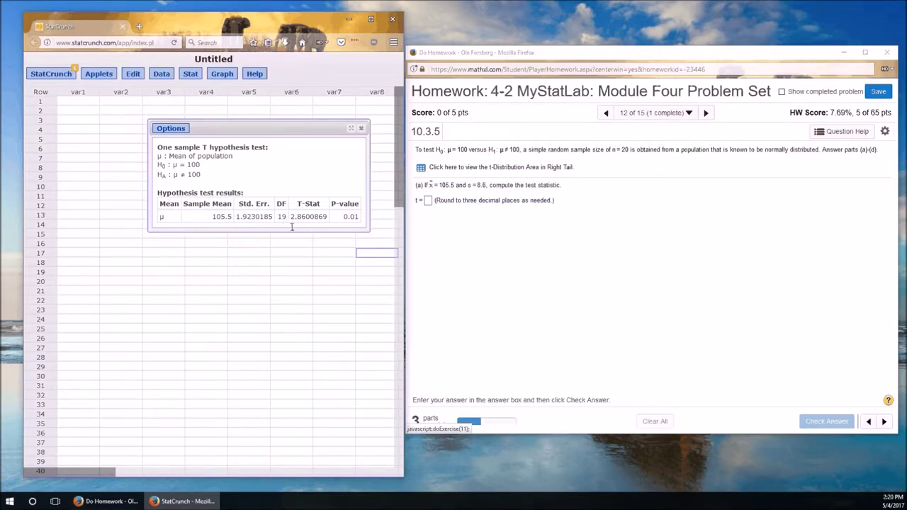
Enter 2.860 as the test statistic t and check the answer.
click(429, 201)
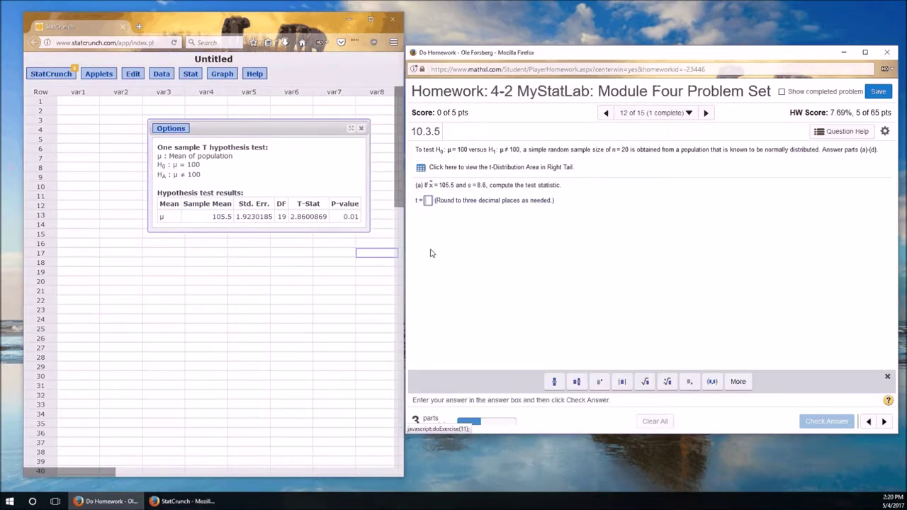
text(2.86)
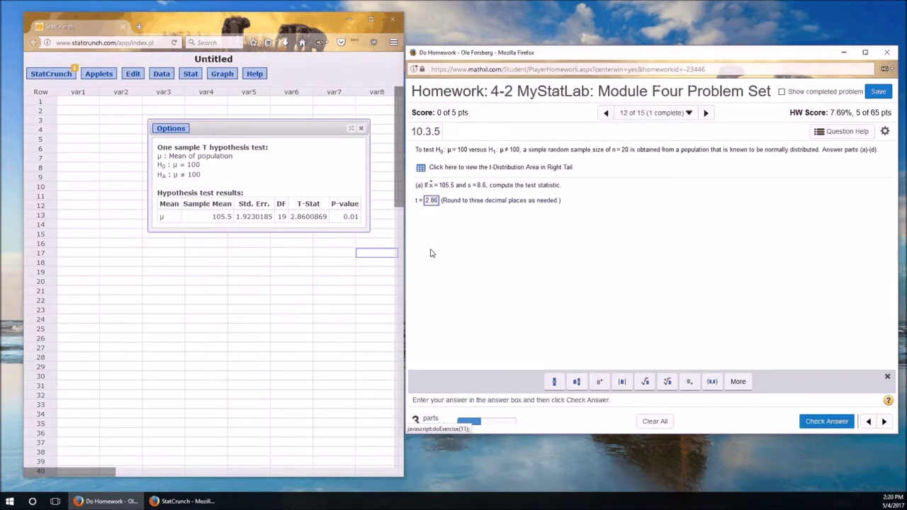
text(0)
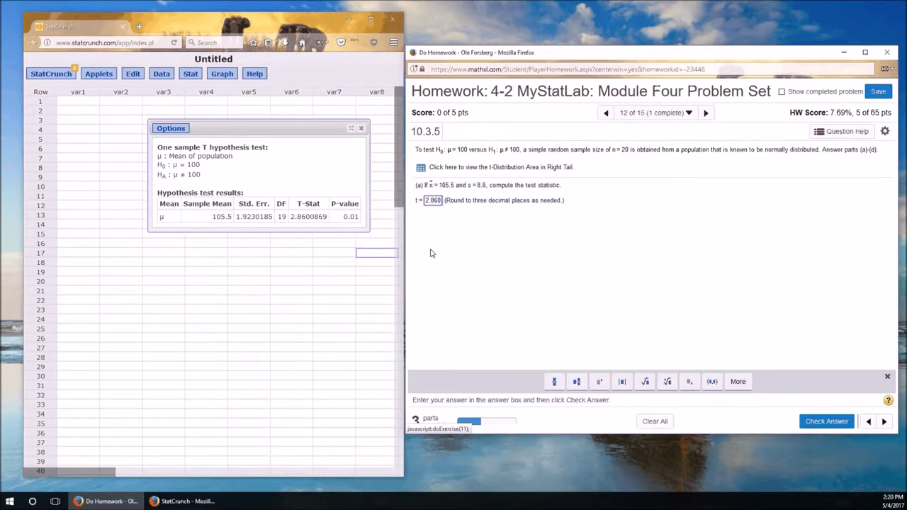
click(816, 425)
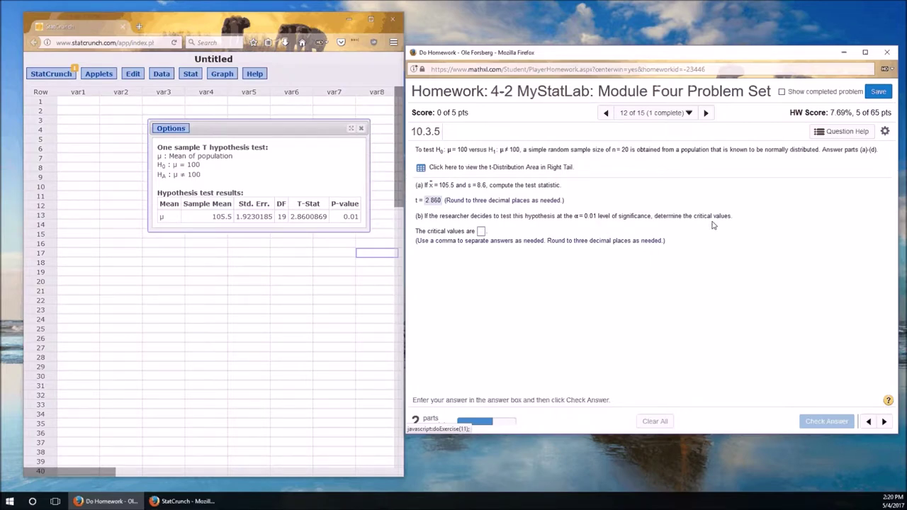
Compute the critical t in StatCrunch's T calculator for 19 degrees of freedom and 0.005 tail probability.
click(190, 75)
mouse_move(205, 86)
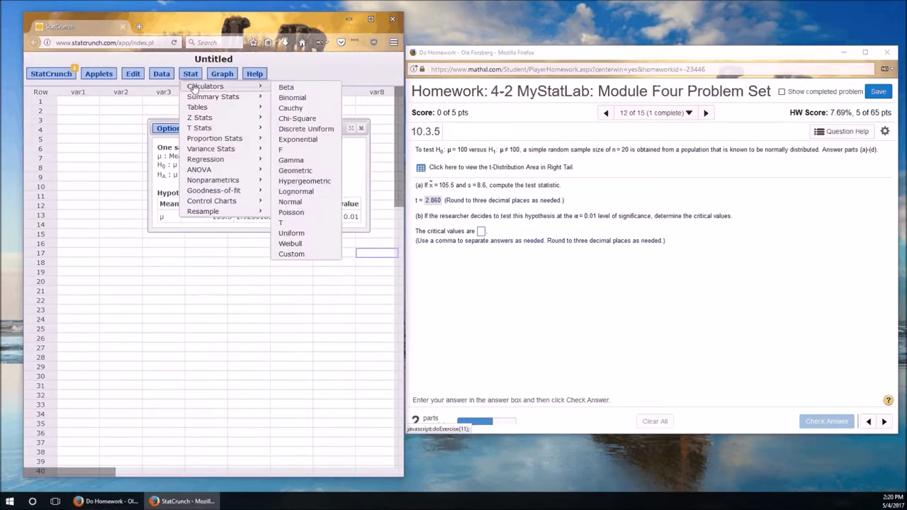
click(308, 223)
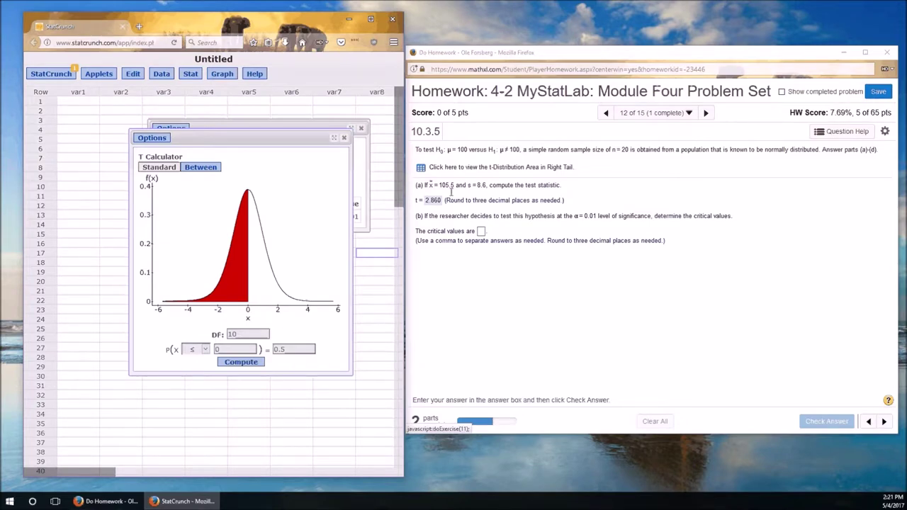
drag(247, 333, 222, 331)
text(19)
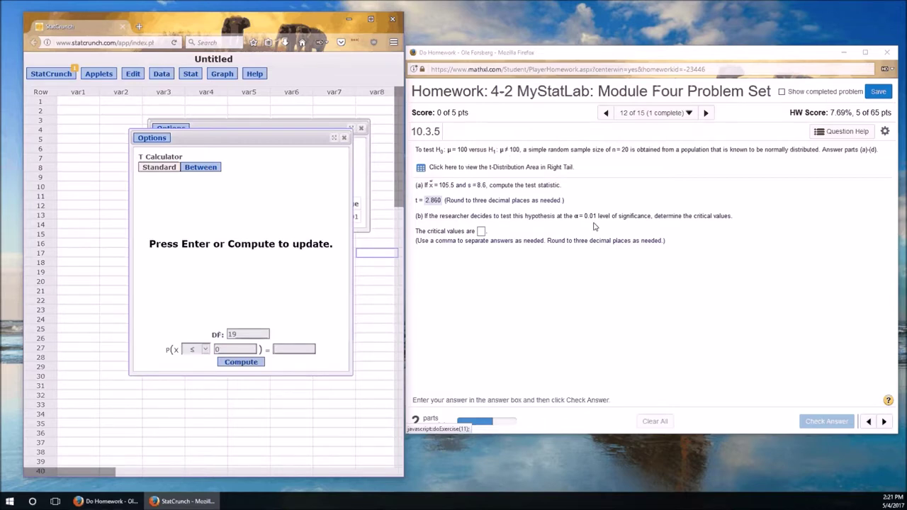
click(293, 348)
text(0.005)
click(245, 364)
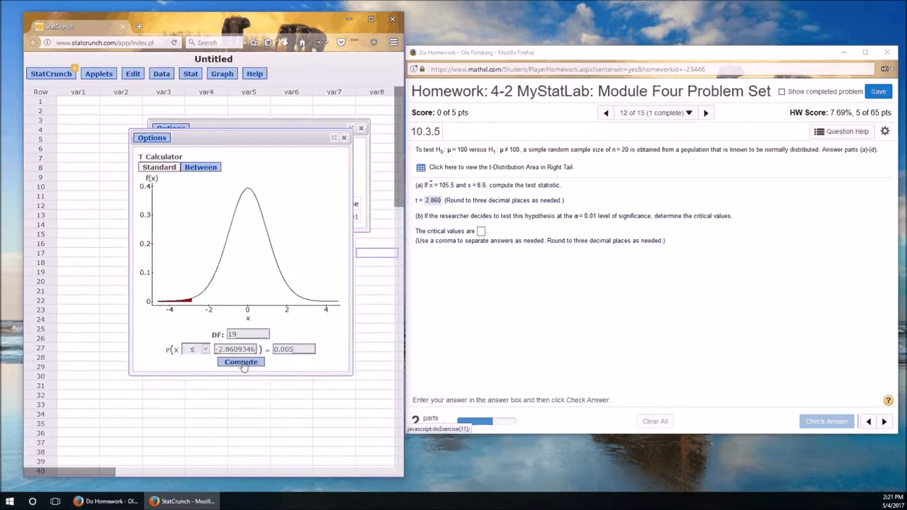
Enter -2.861,2.861 as the critical values for part (b) and check the answer.
click(481, 232)
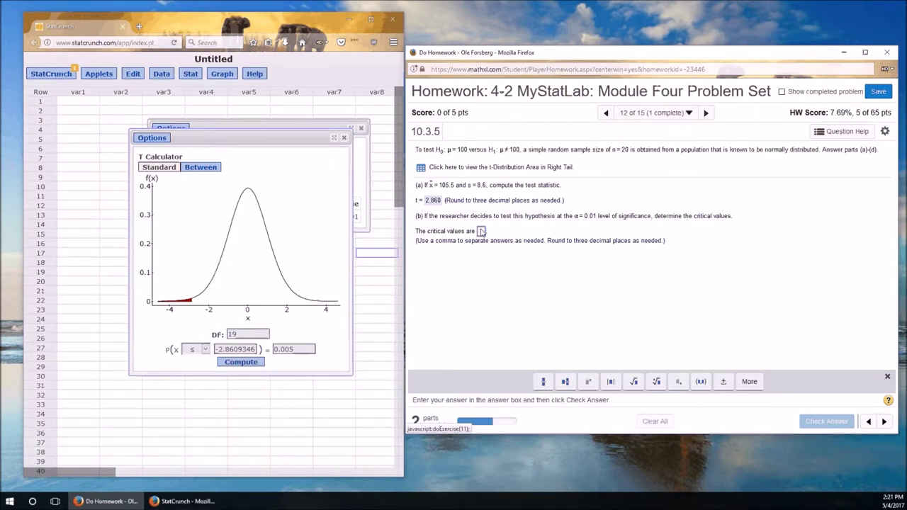
text(-)
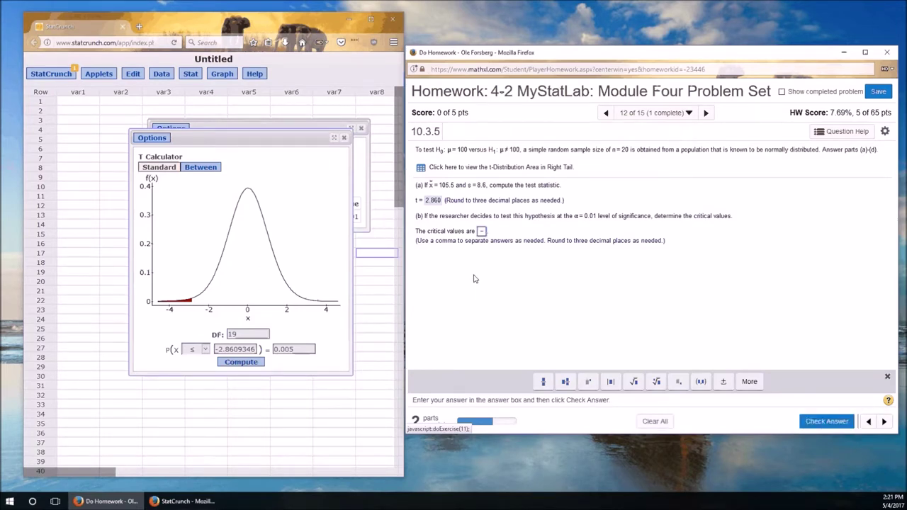
text(2.86)
text(1,2.861)
click(840, 423)
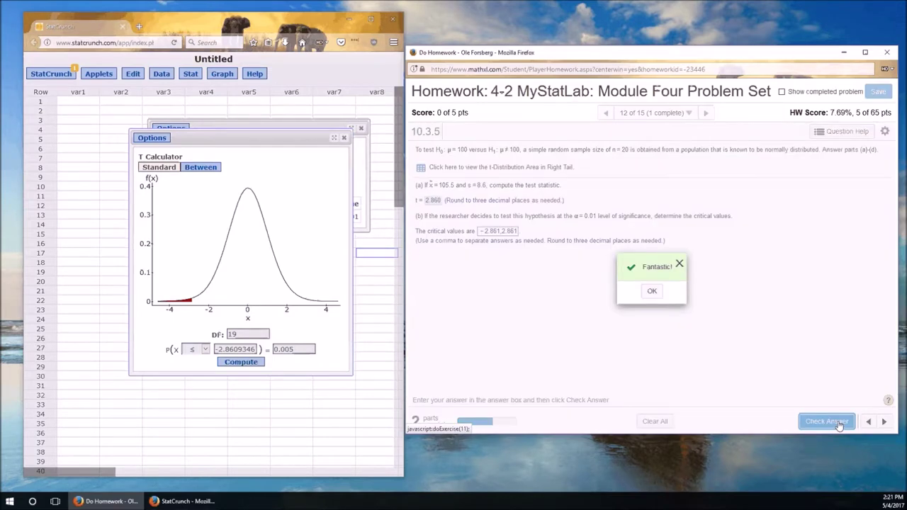
Select graph C, with both tails shaded, for part (c) and submit it.
click(650, 290)
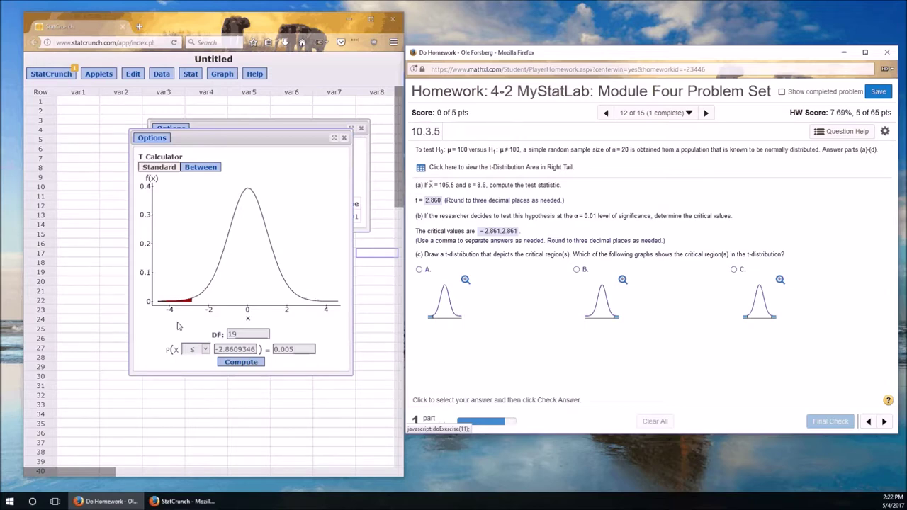
click(734, 269)
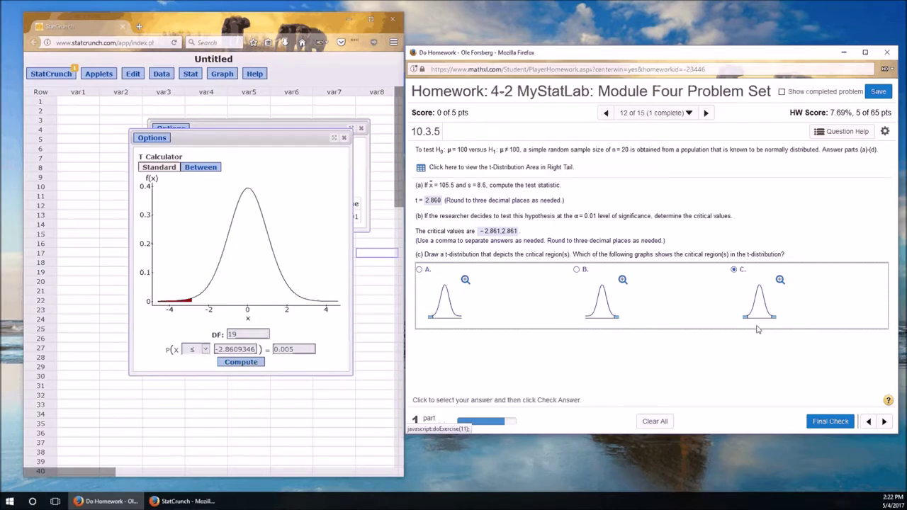
click(828, 422)
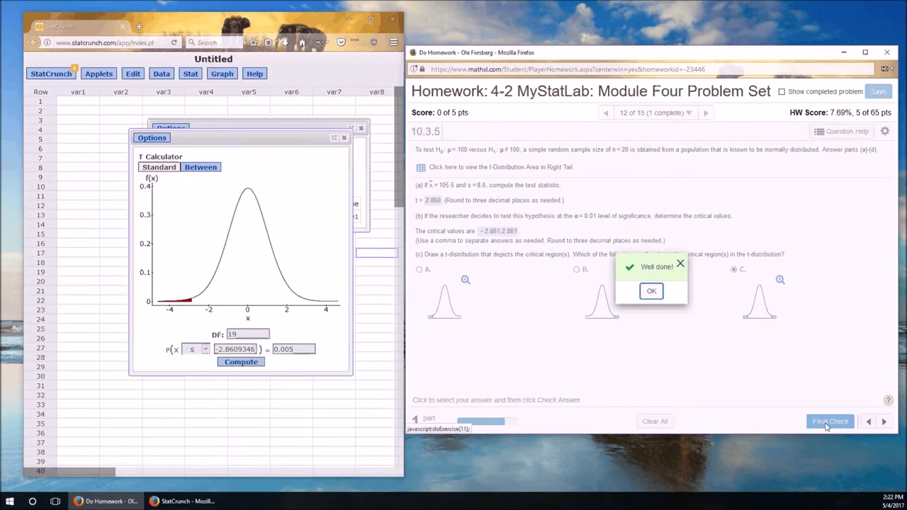
click(652, 292)
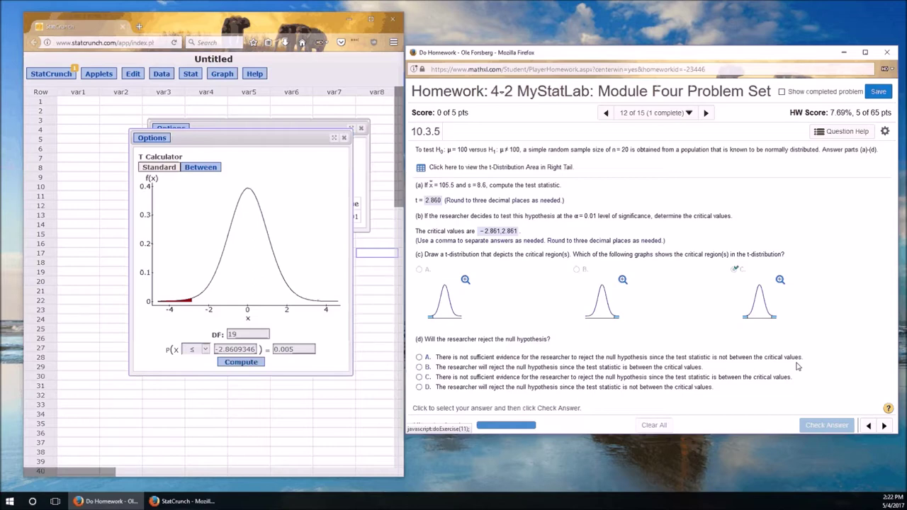
Enlarge graph C to inspect its shaded tails, then close the enlarged view.
click(781, 280)
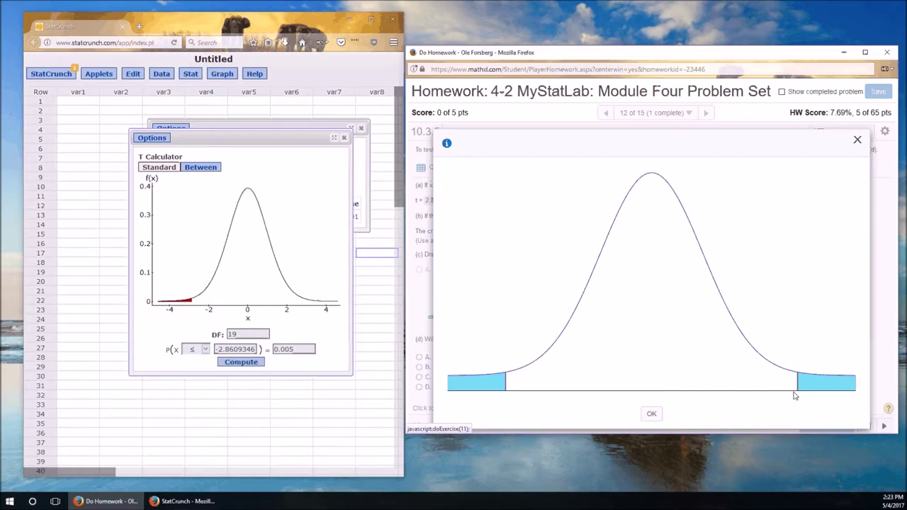
click(652, 415)
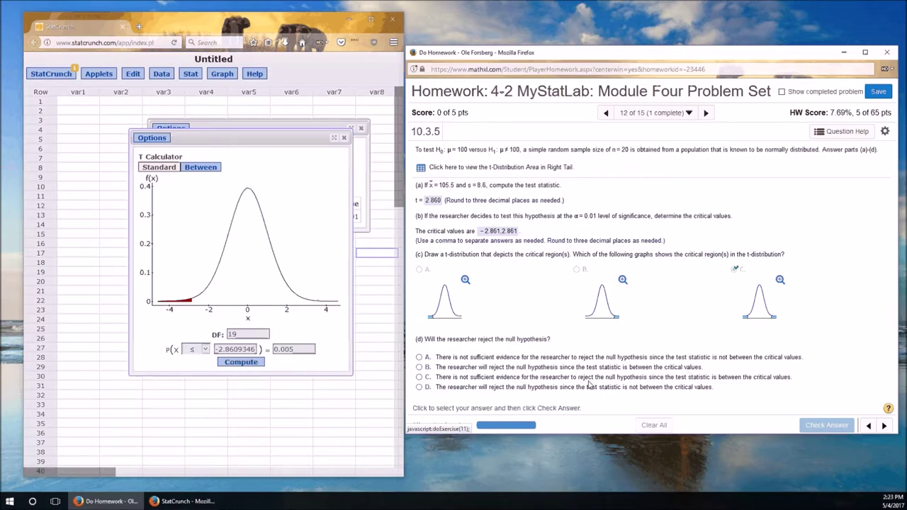
Answer part (d) with option C, do not reject the null hypothesis, and submit.
click(419, 377)
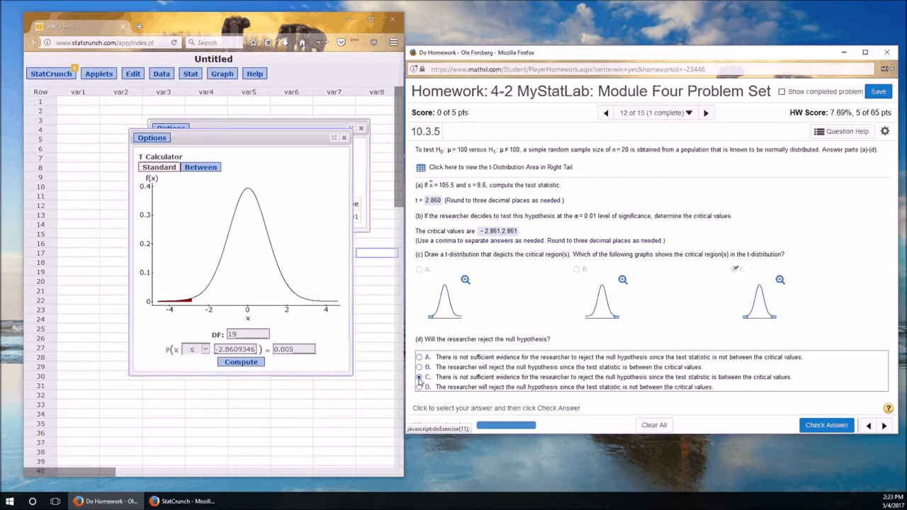
click(815, 427)
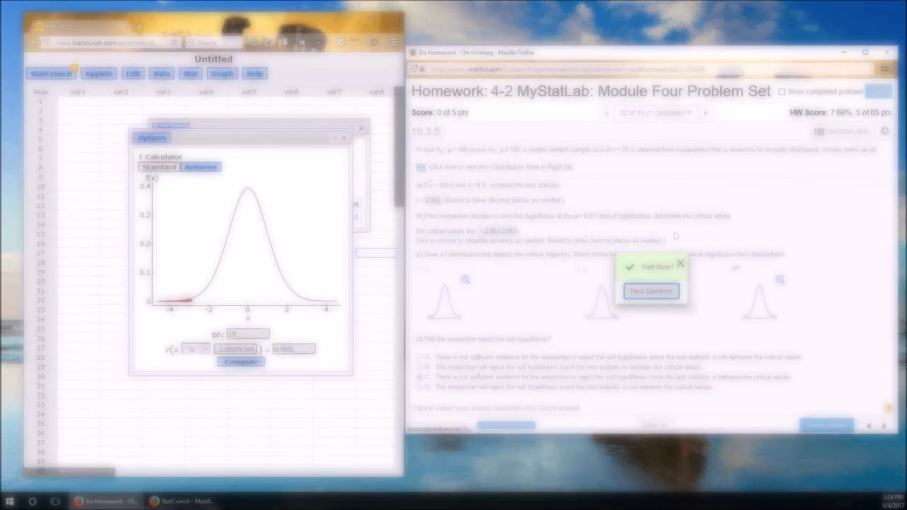
click(683, 267)
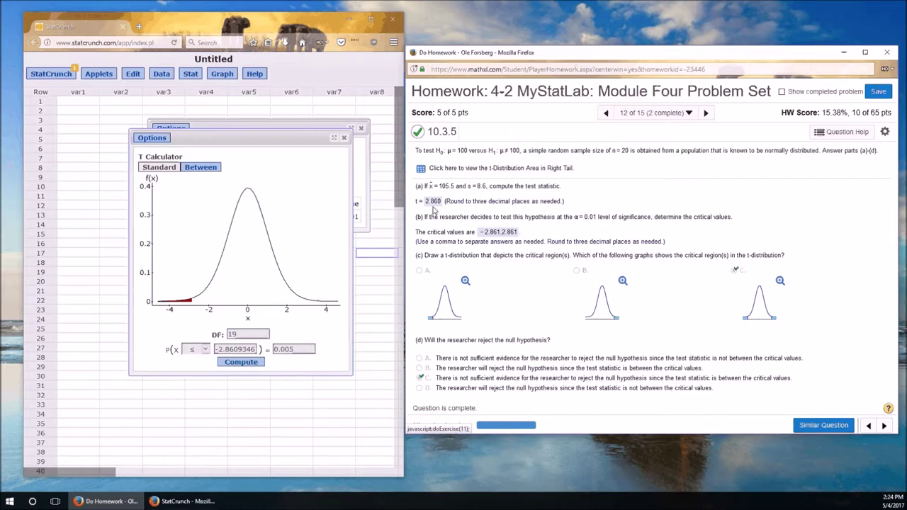
Bring StatCrunch's one-sample T test results back into view.
click(266, 126)
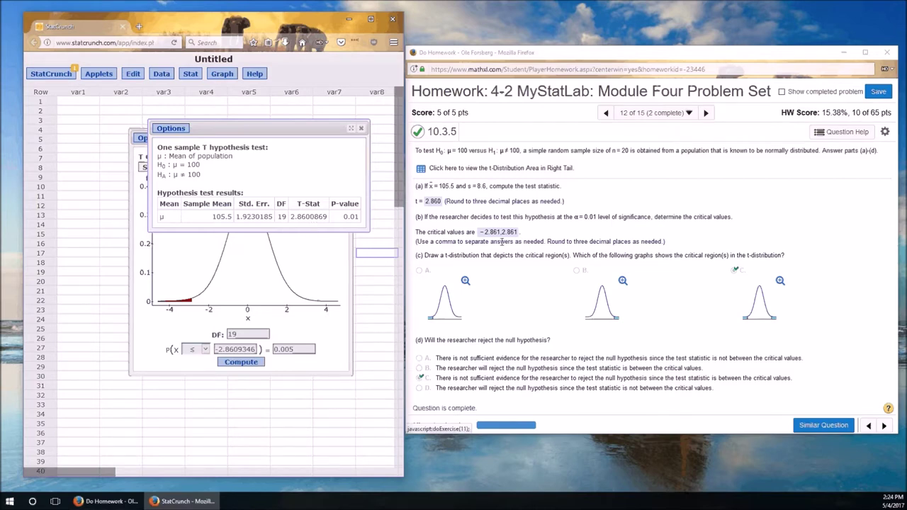
Raise the T Calculator window in front of the results, then return to the homework page.
click(287, 285)
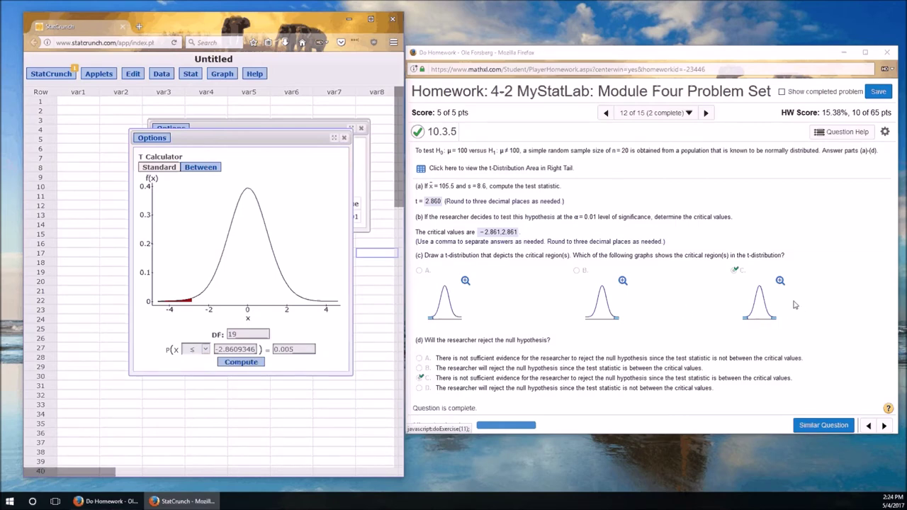
click(503, 160)
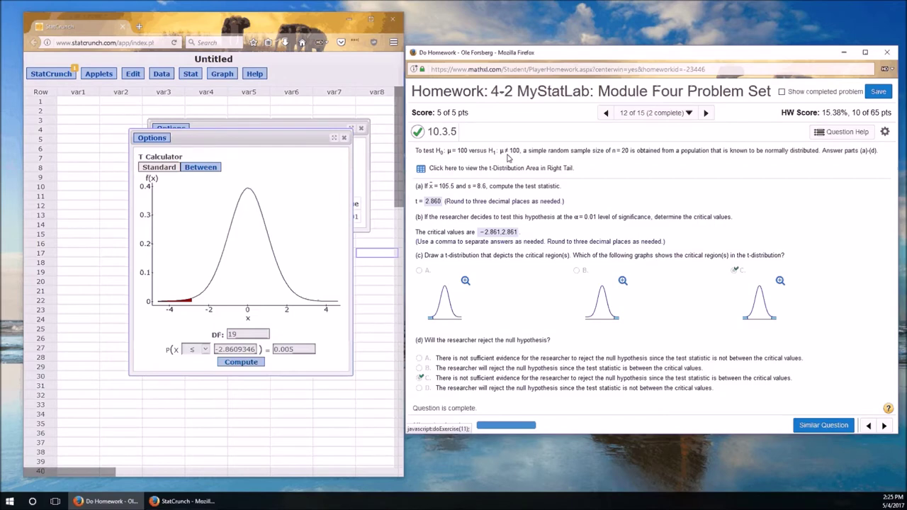